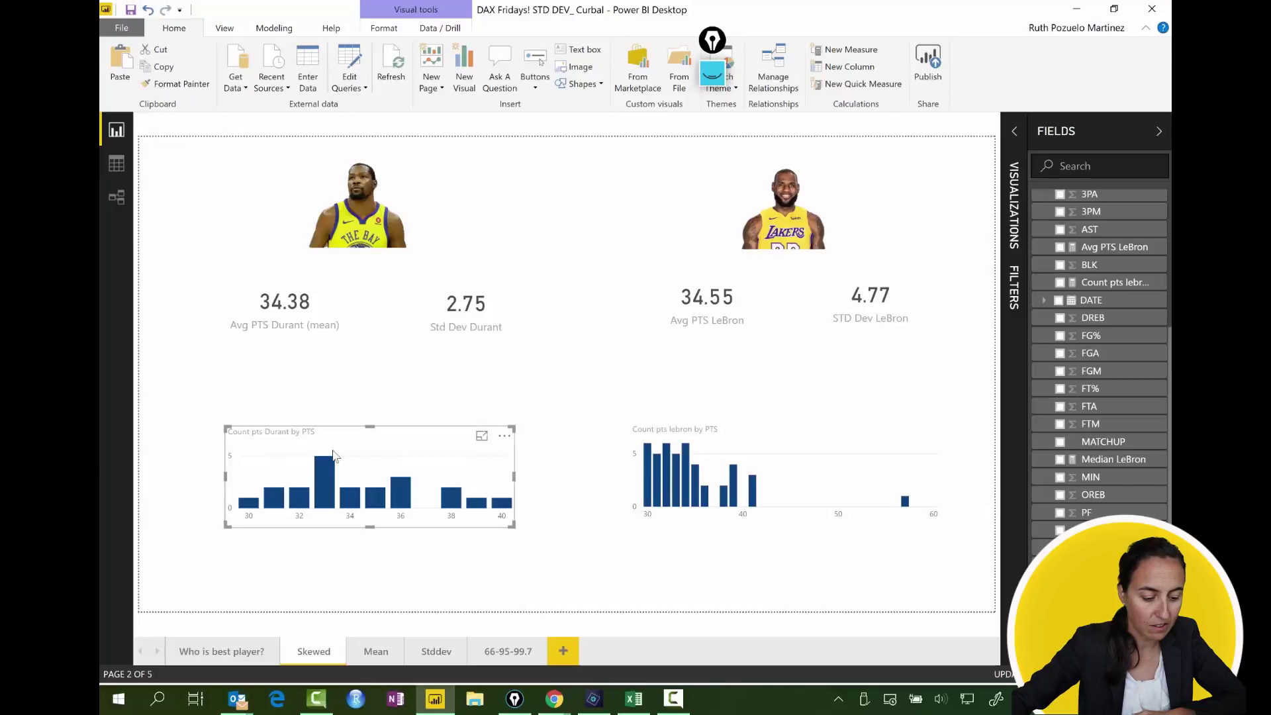
Step: Exclude the lone outlier bar near 60 points from LeBron's points histogram on the Skewed page
click(756, 454)
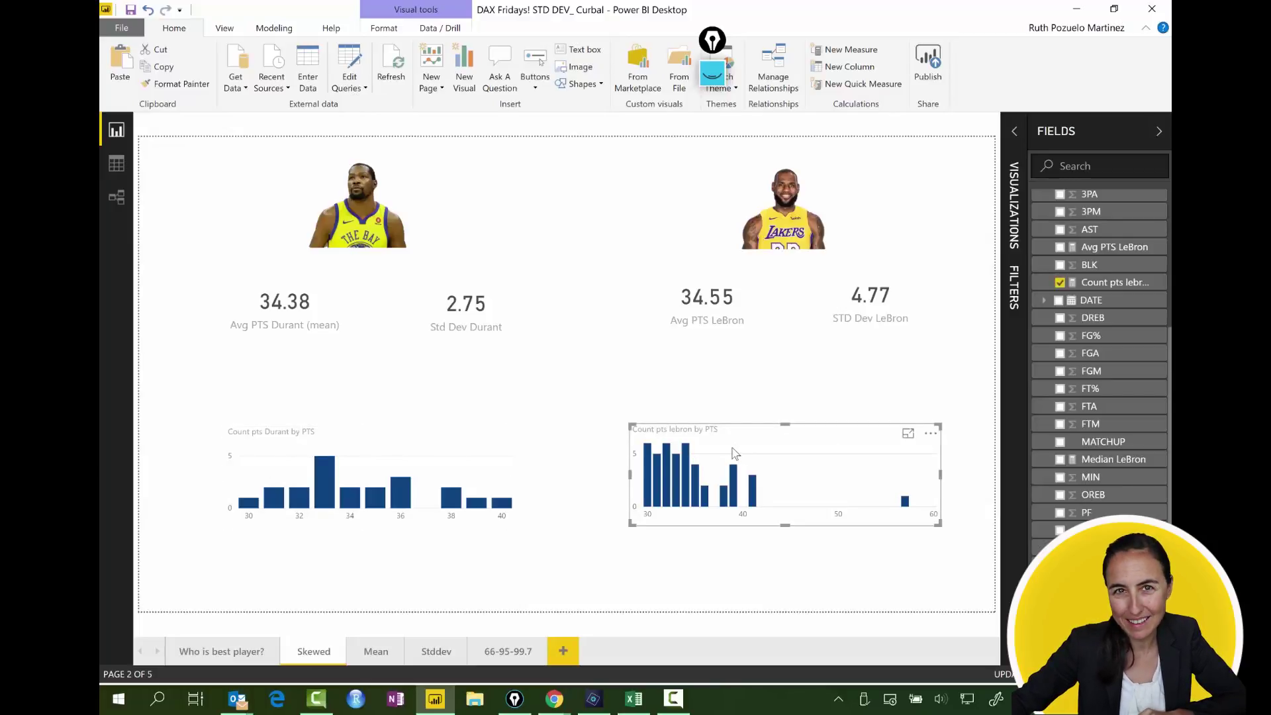
mouse_move(906, 504)
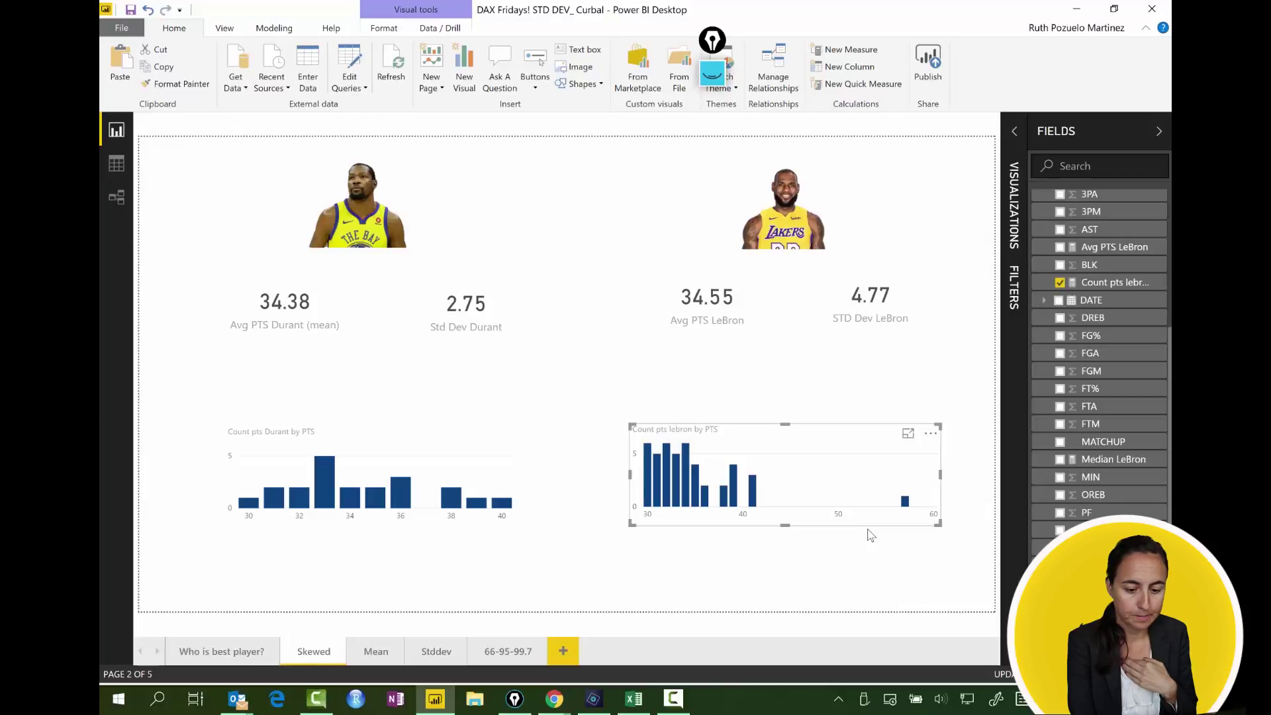
right_click(906, 505)
click(949, 567)
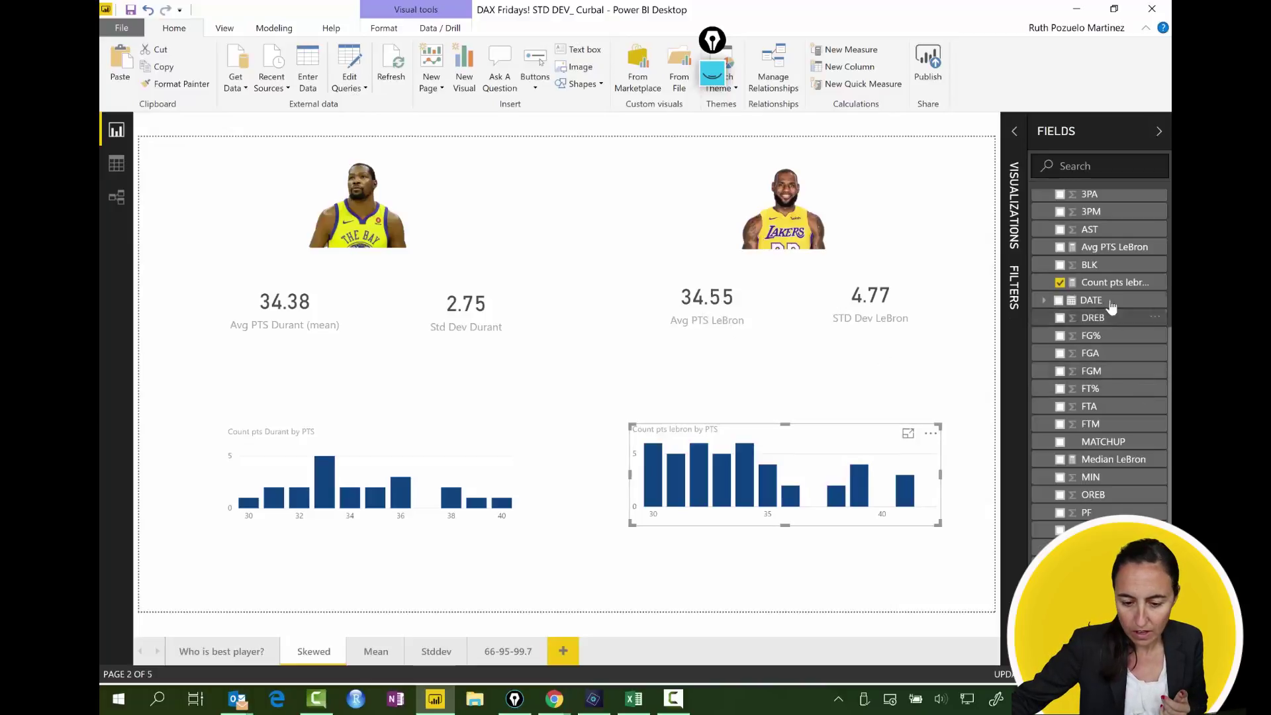
scroll(1099, 305, up, 3)
scroll(1101, 311, down, 3)
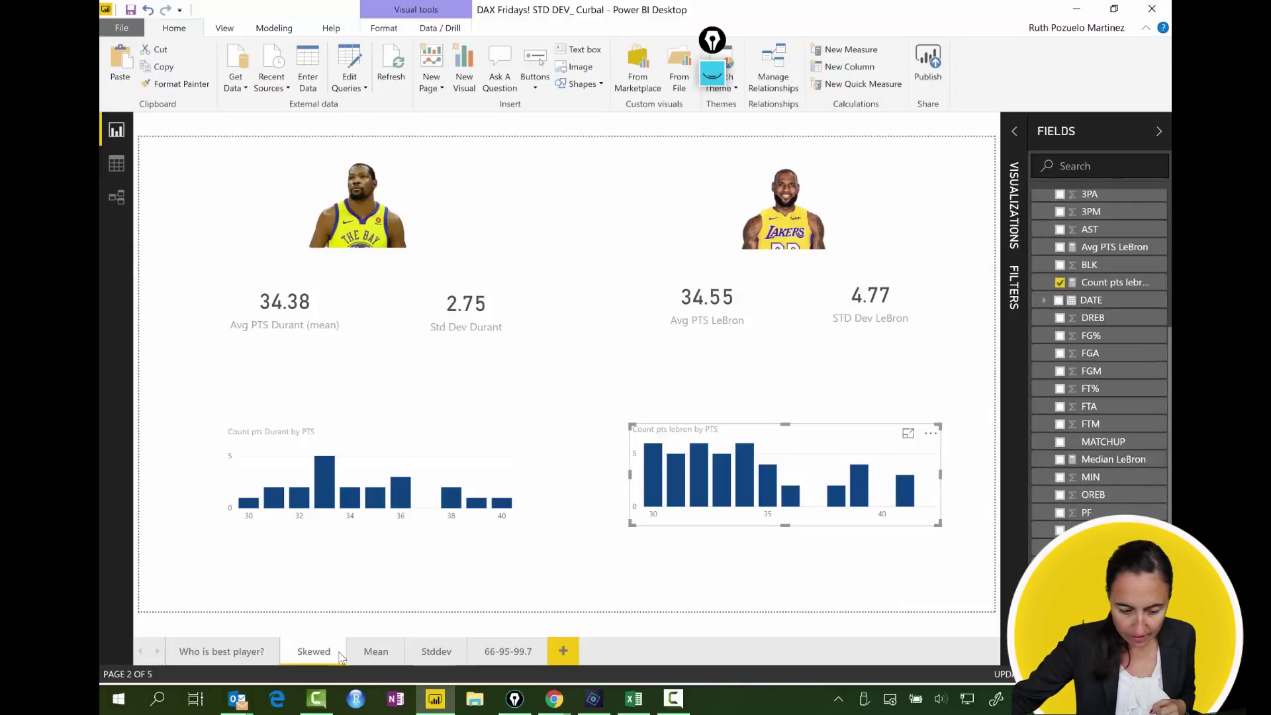
Step: On the Mean page, view the Median LeBron measure's MEDIAN(LeBron[PTS]) formula
click(375, 652)
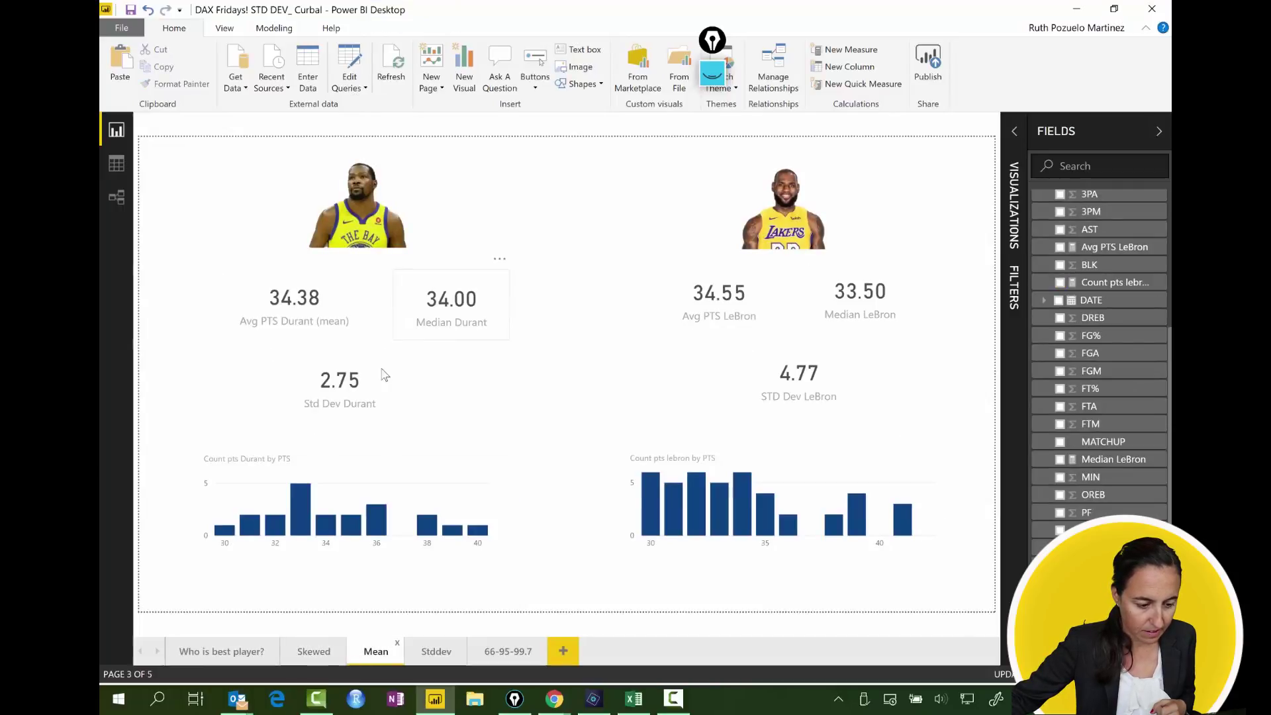
click(301, 318)
click(476, 312)
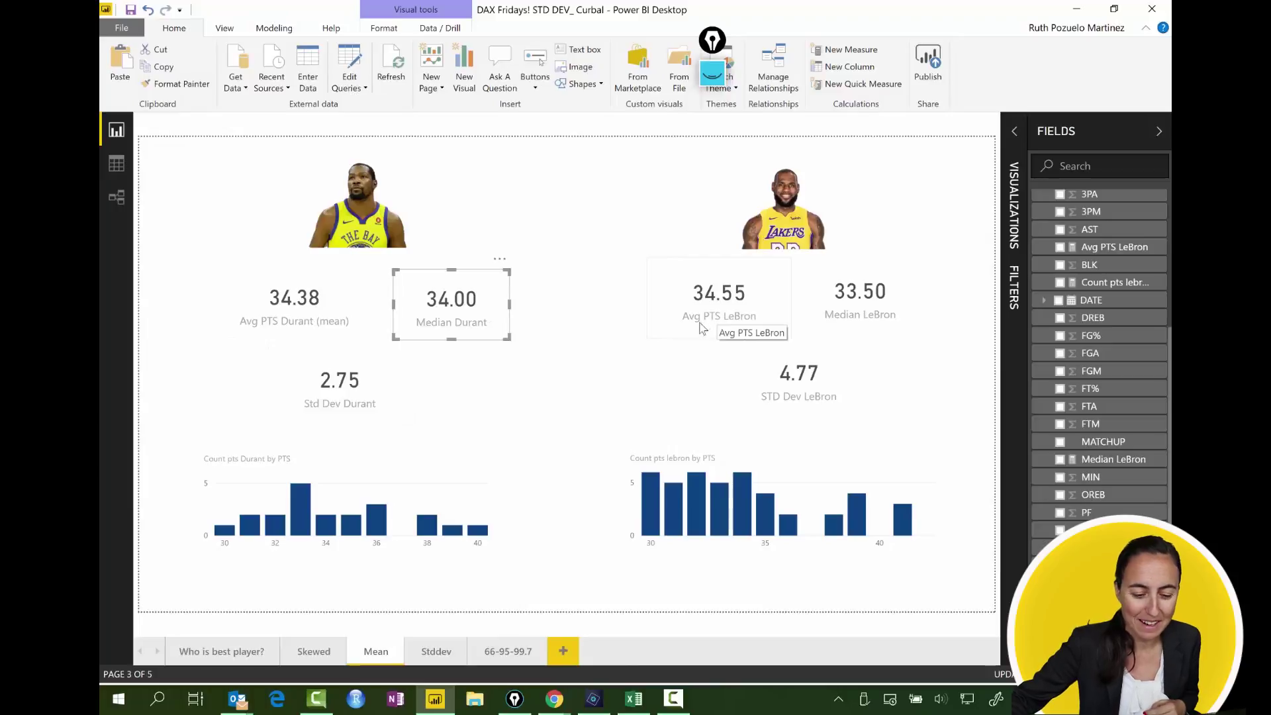
click(722, 315)
click(867, 311)
click(747, 313)
click(855, 312)
click(1118, 460)
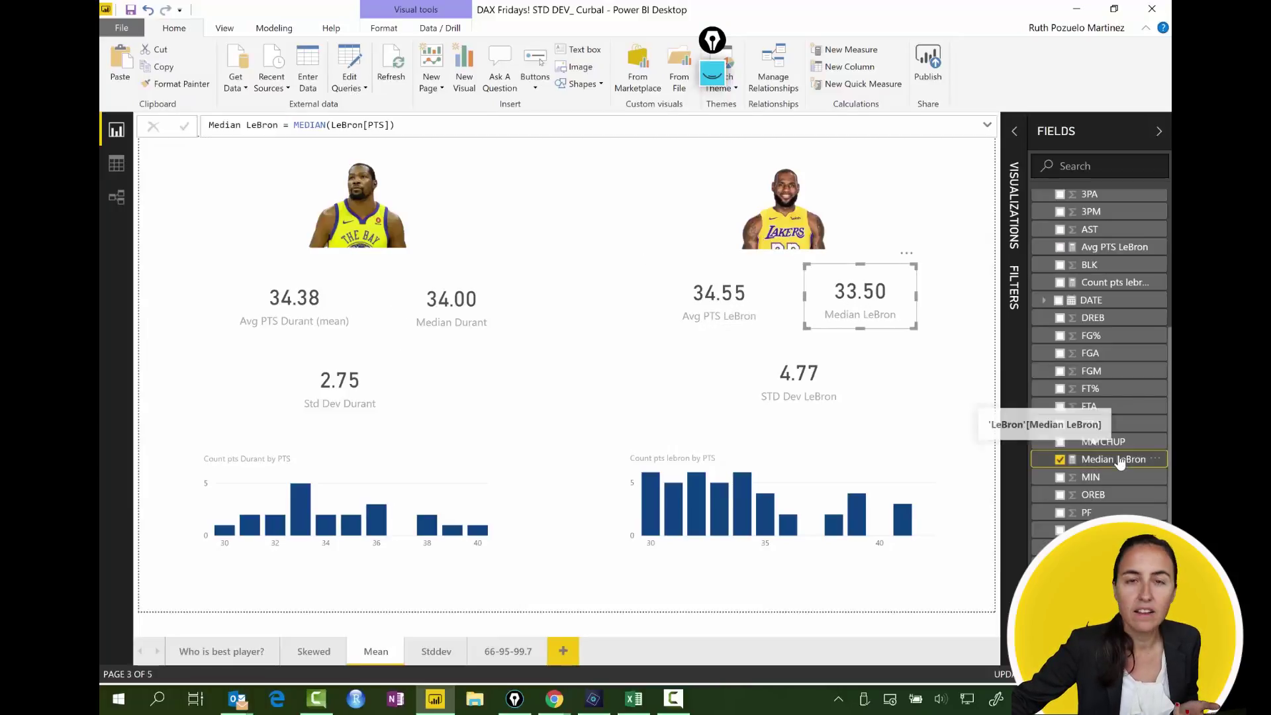
Step: Compare the average and median cards: Durant median 34.00, LeBron median 33.50
click(739, 298)
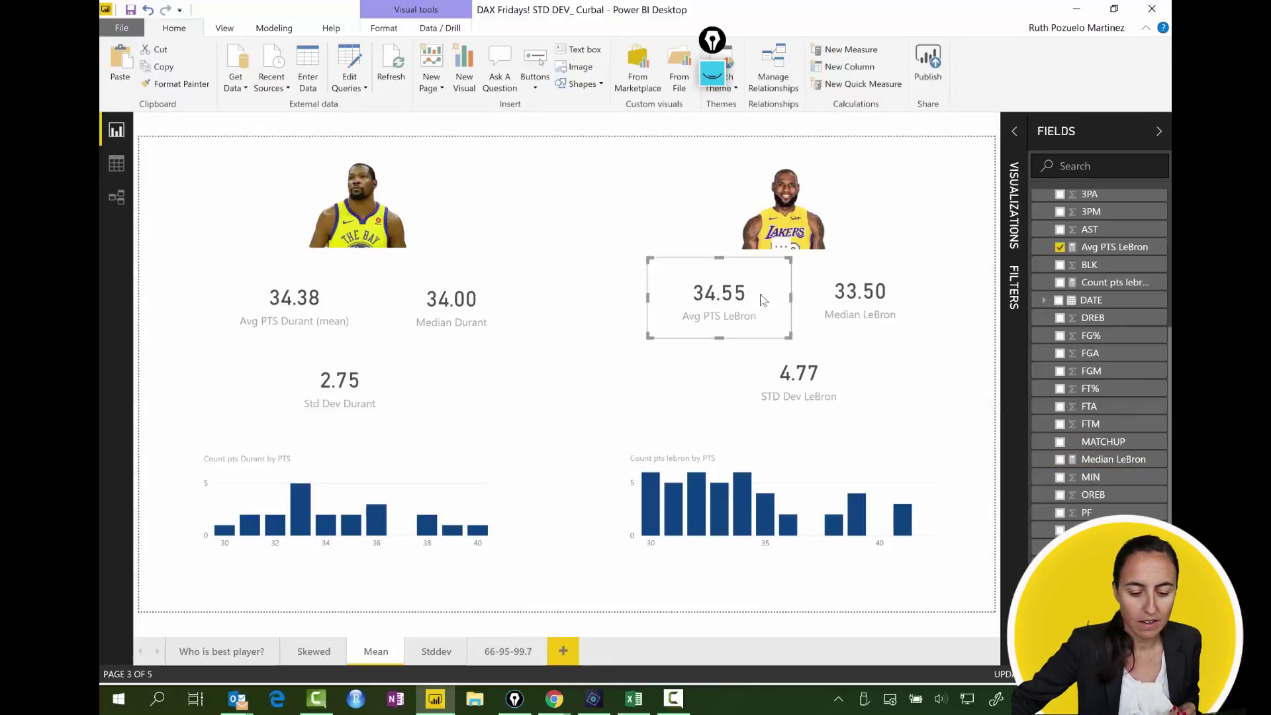
click(294, 308)
click(439, 303)
click(891, 302)
click(750, 308)
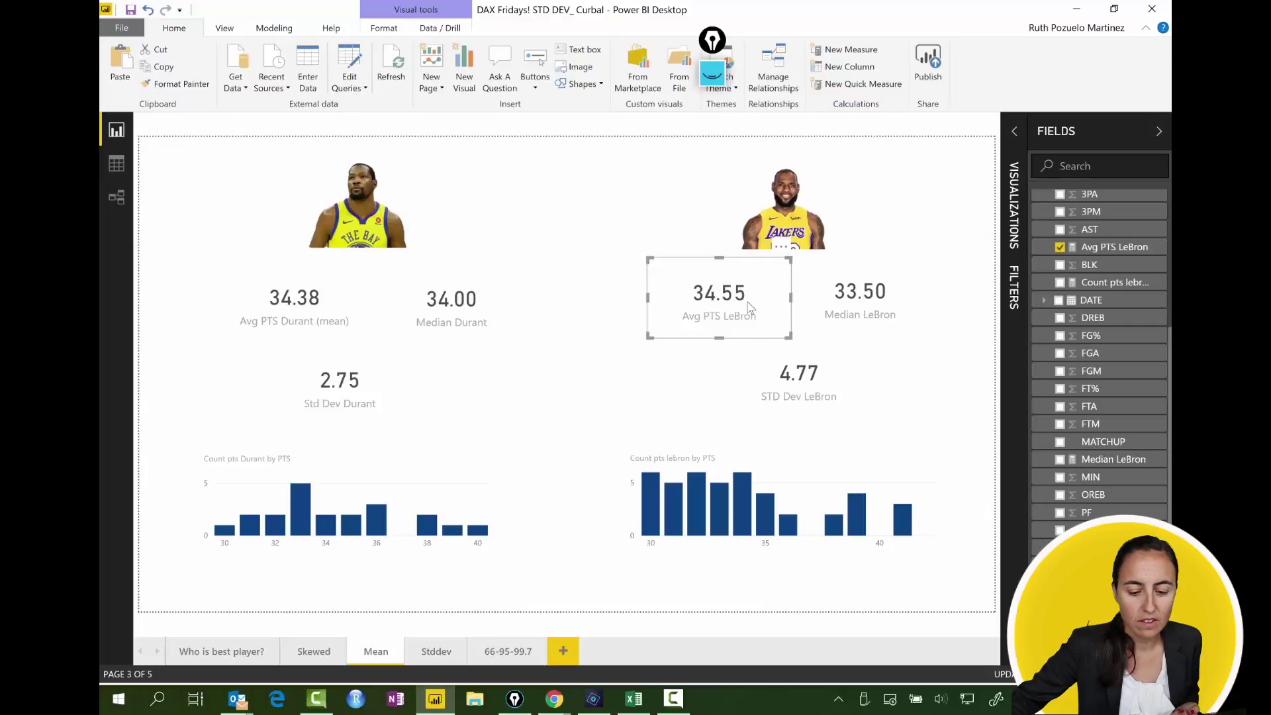
click(871, 306)
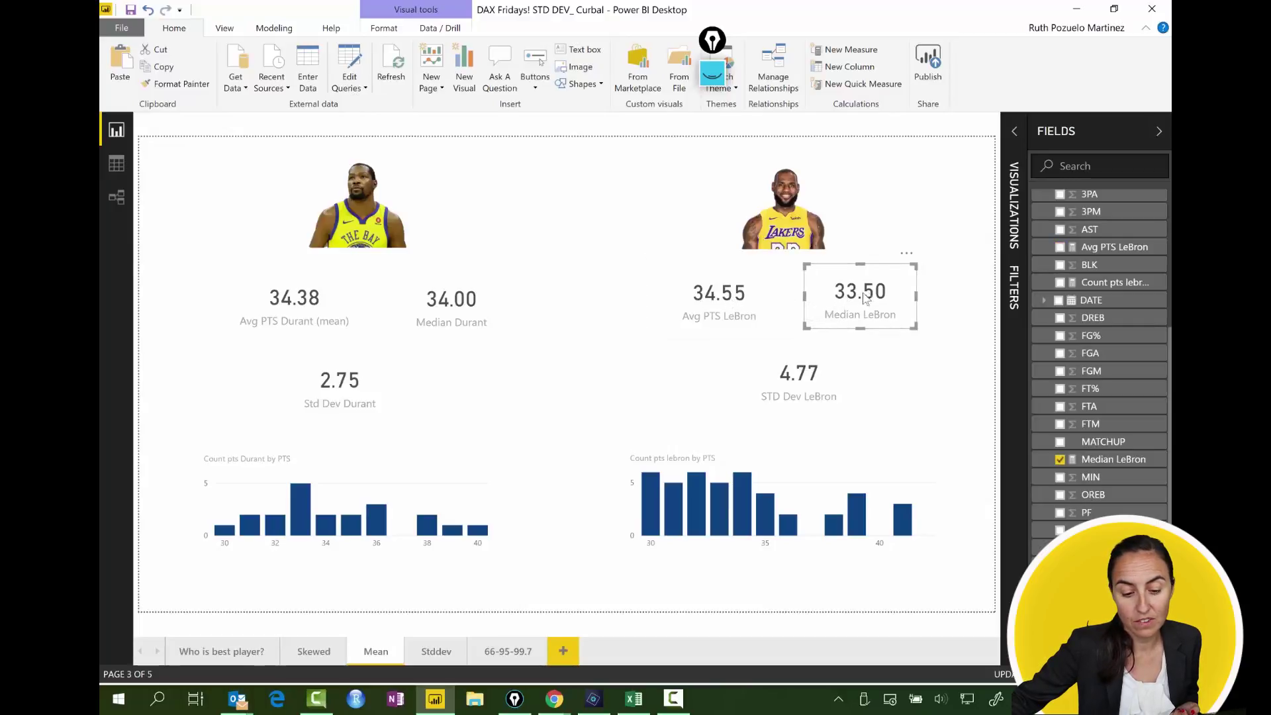
click(874, 468)
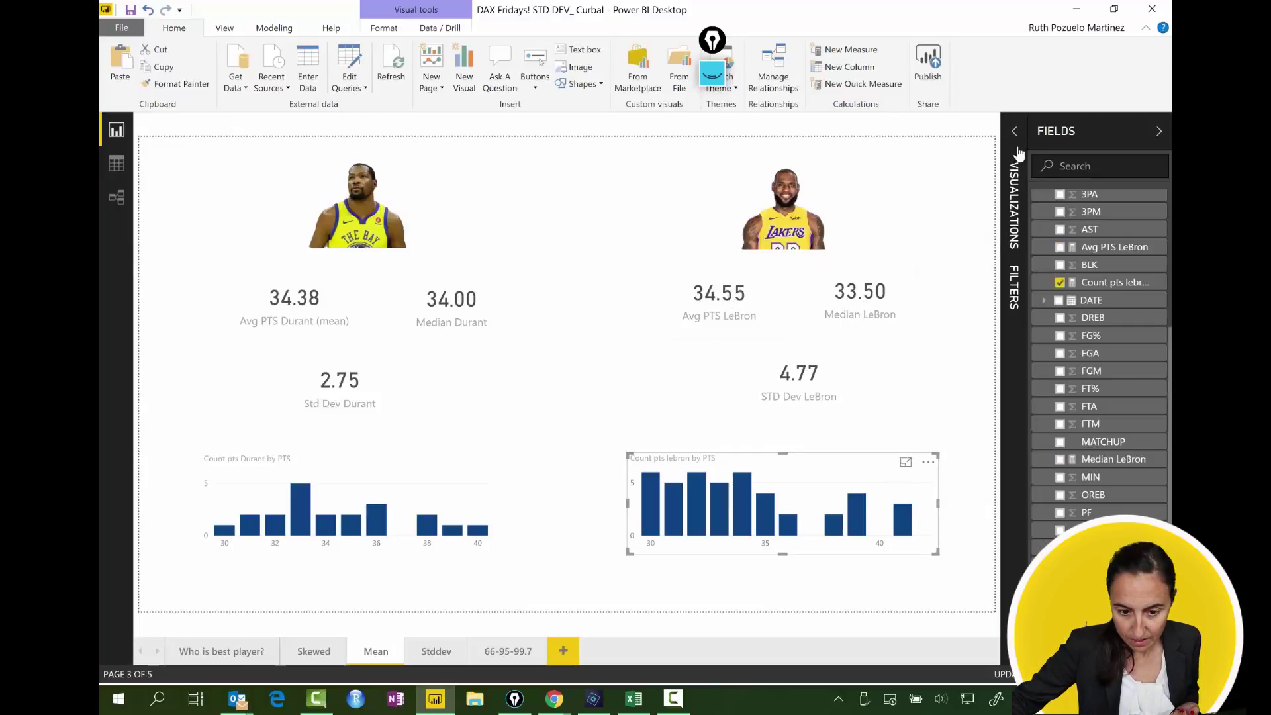
Step: Remove the Excluded (1) filter so LeBron's histogram includes the 60-point game again
click(1015, 162)
scroll(976, 498, down, 5)
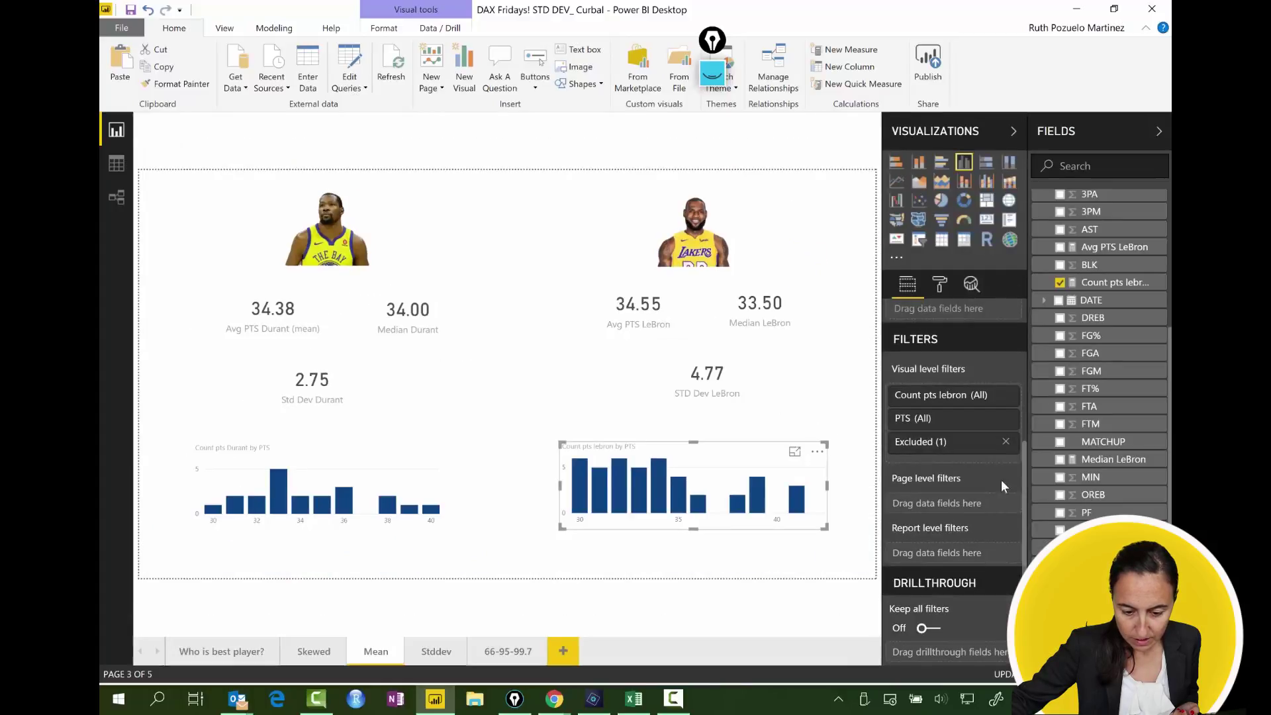
click(1006, 442)
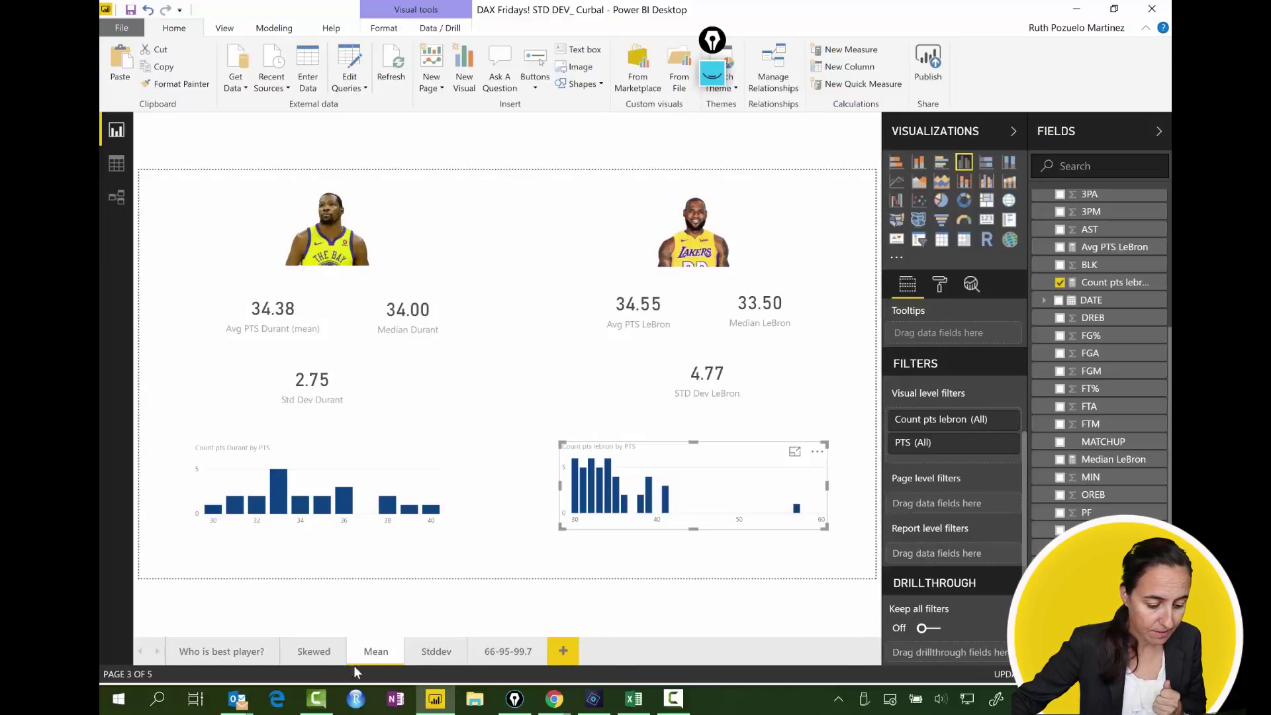
Step: Review the Stddev page's ±1/2/3 SD cards, then move to the empty 66-95-99.7 page
click(433, 657)
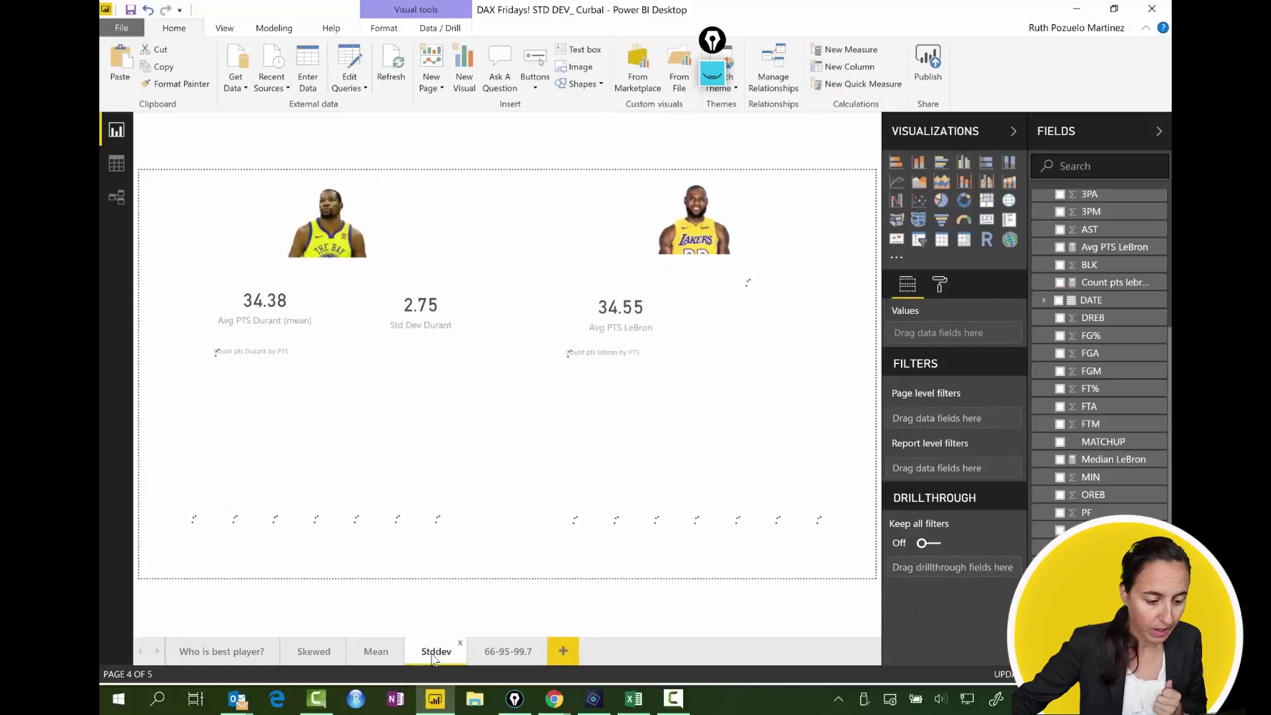
click(316, 653)
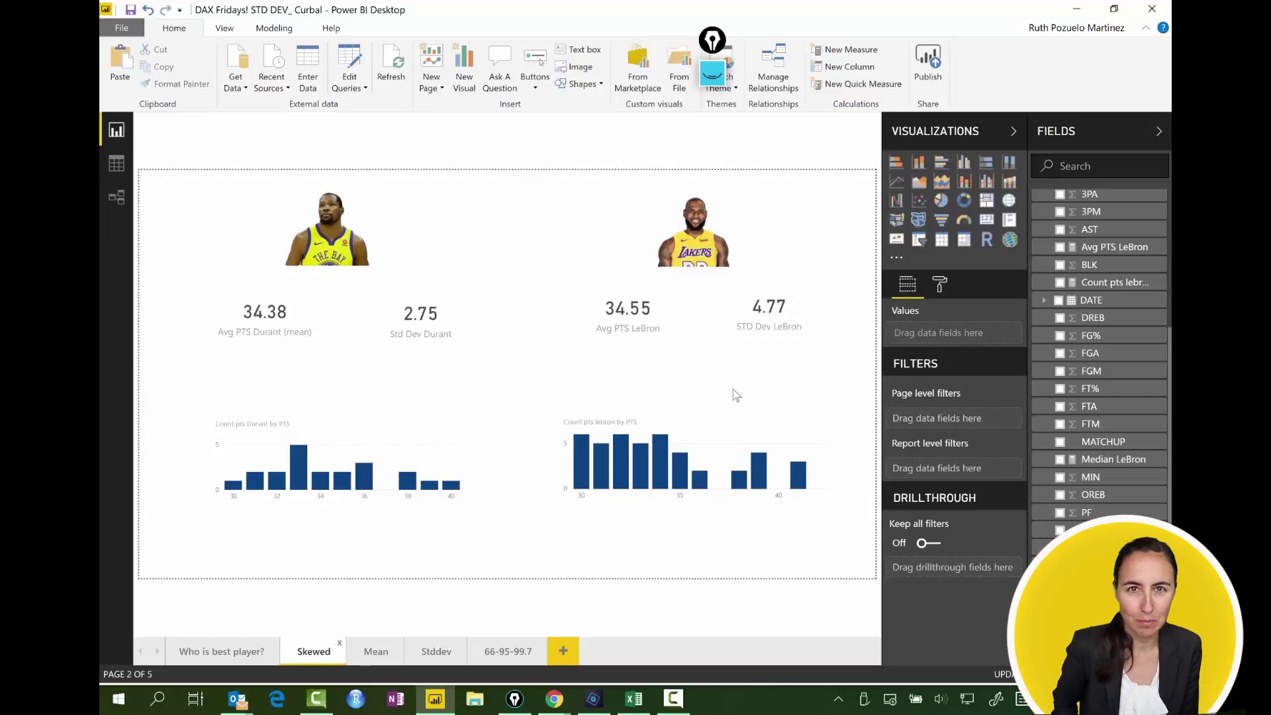
click(432, 655)
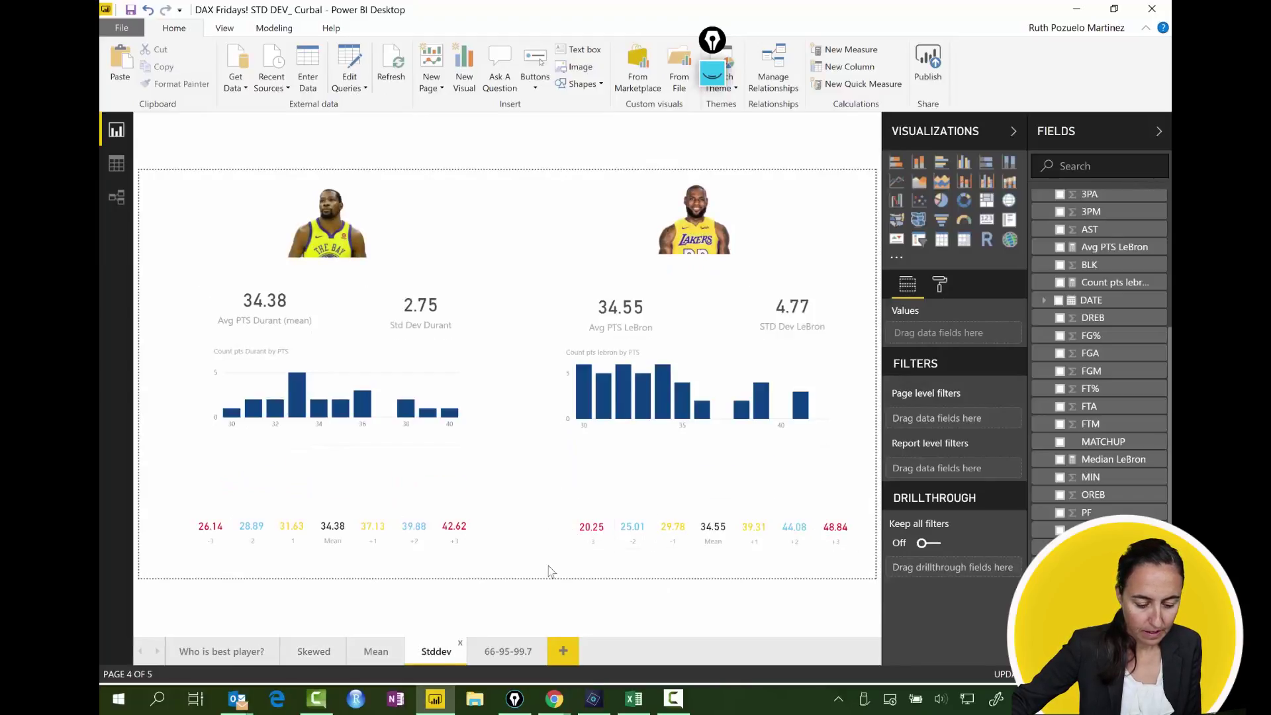
click(520, 656)
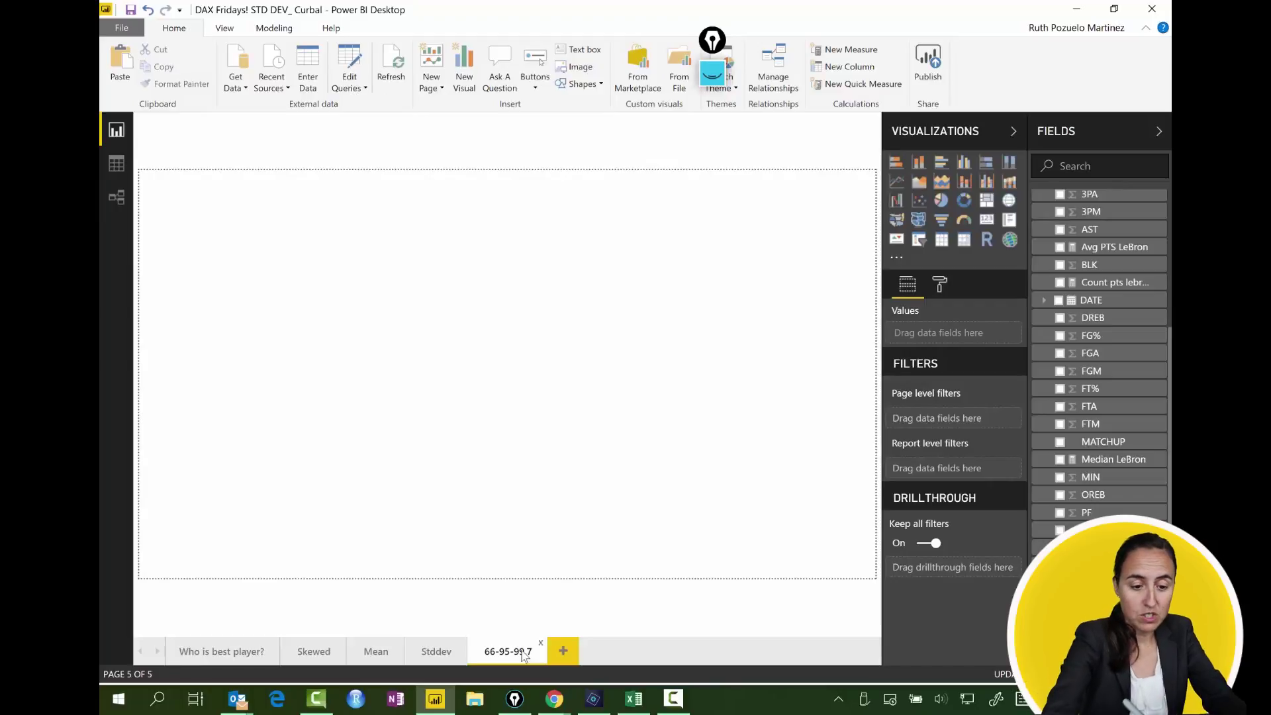
Step: Pen-sketch a pink bell curve with baseline, two 1σ boundaries and a yellow mean line
click(713, 122)
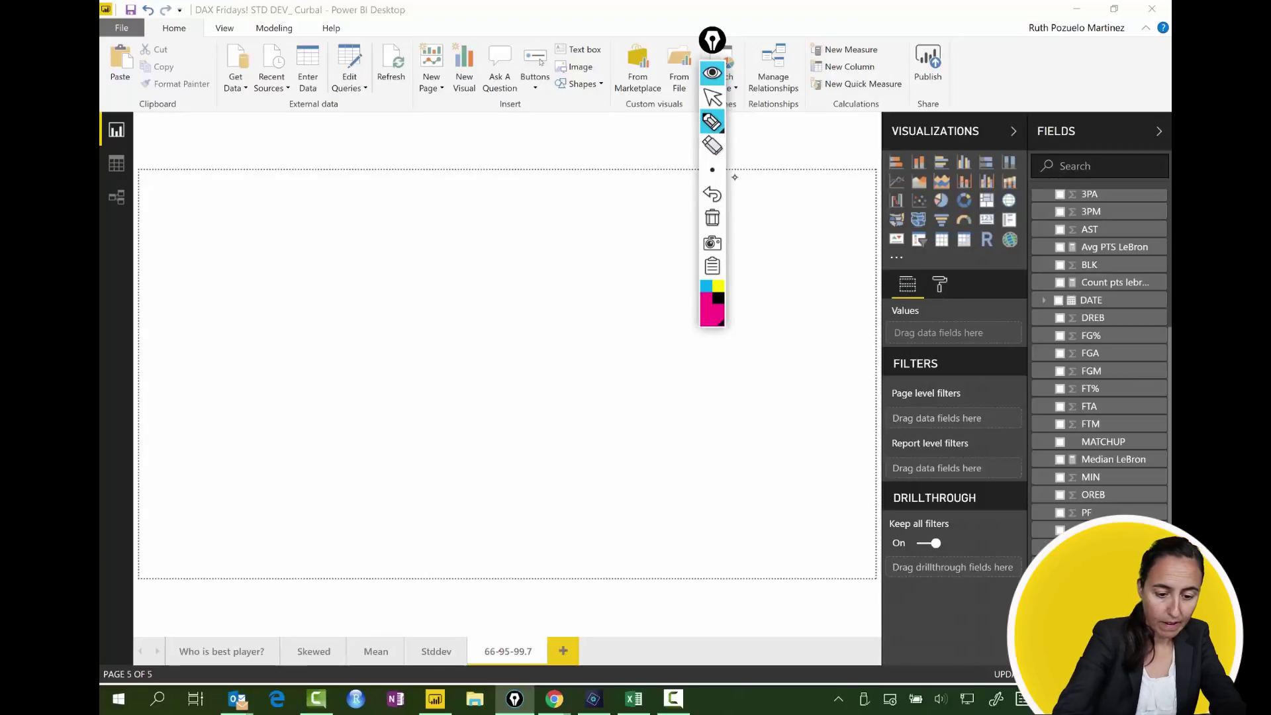
drag(233, 548, 804, 554)
mouse_move(206, 524)
mouse_down()
mouse_move(313, 514)
mouse_move(393, 482)
mouse_move(529, 339)
mouse_move(597, 345)
mouse_move(735, 481)
mouse_move(837, 522)
mouse_move(848, 549)
mouse_up()
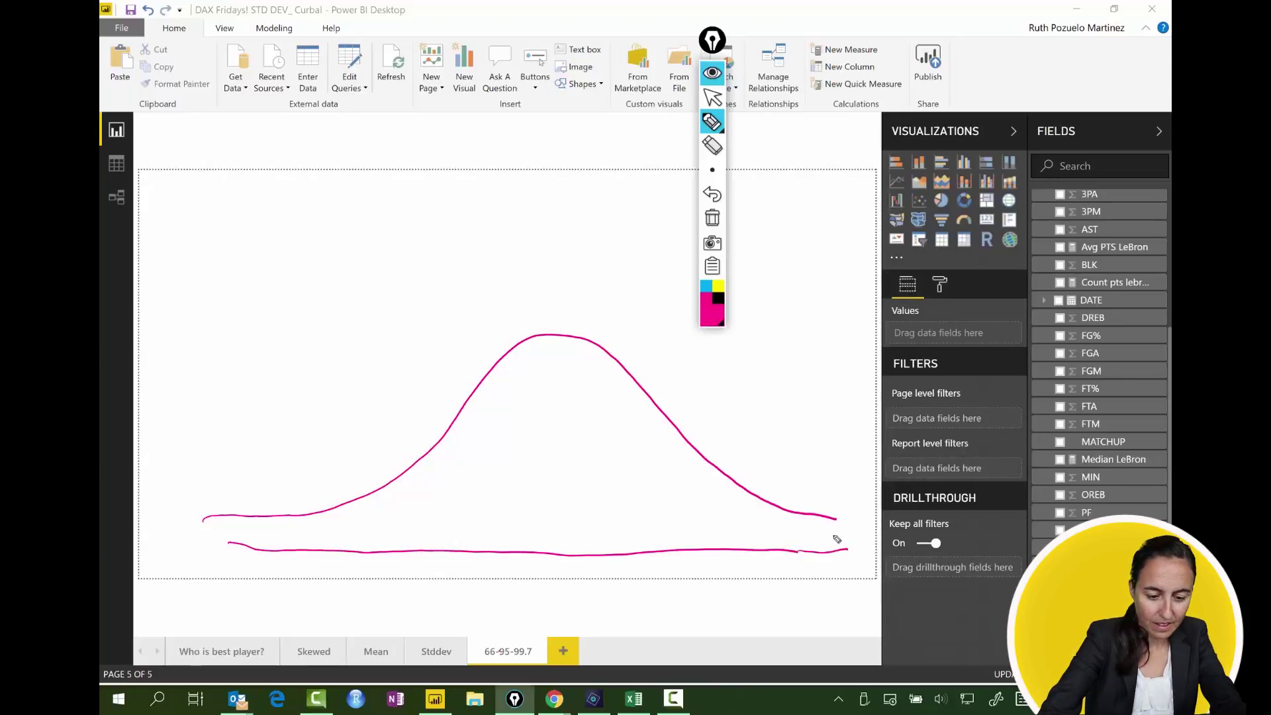
drag(482, 382, 470, 547)
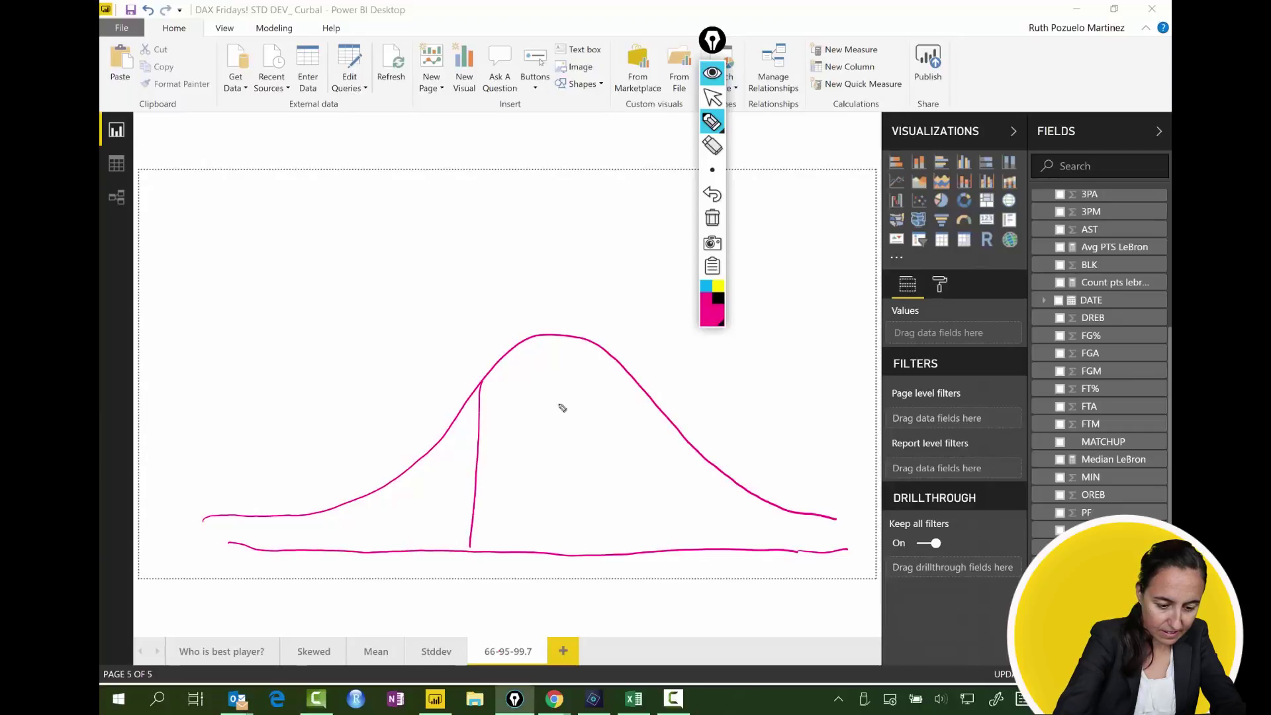
click(718, 286)
drag(553, 301, 549, 580)
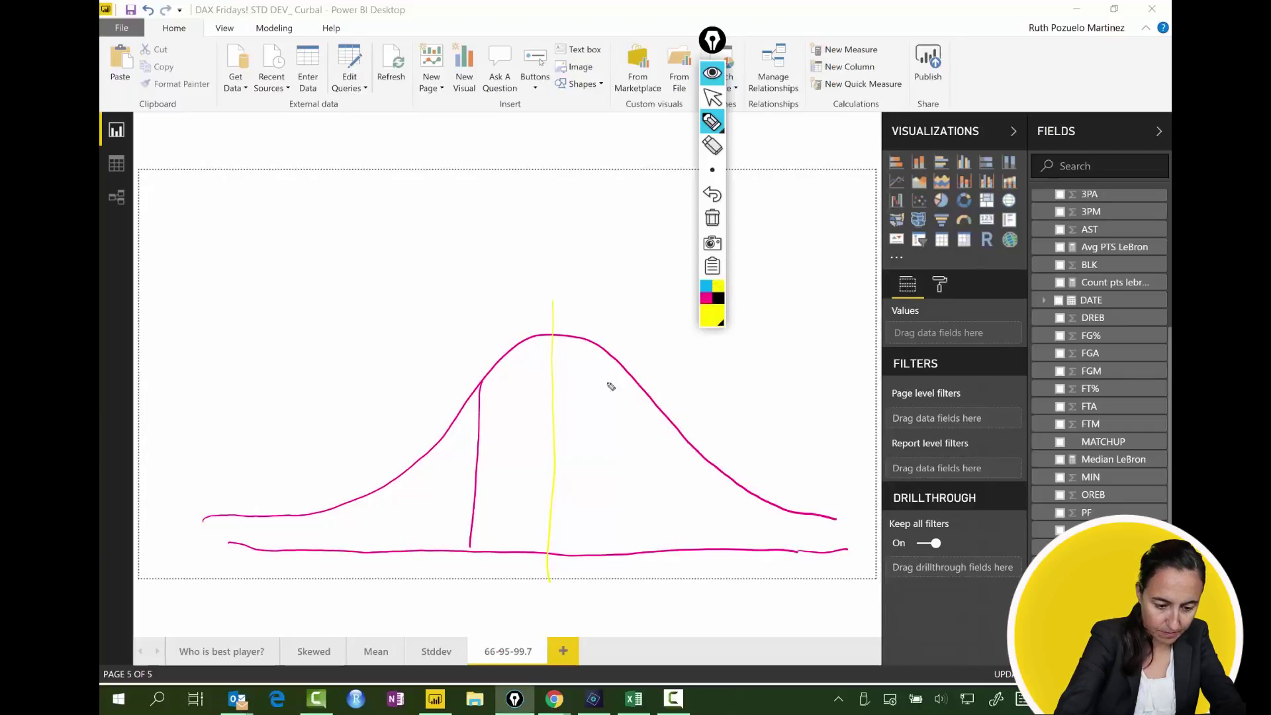
click(706, 298)
drag(606, 346, 614, 557)
Step: Hatch the central band, label it 68% and mark both boundaries 1σ
mouse_move(488, 396)
mouse_down()
mouse_move(531, 357)
mouse_move(582, 354)
mouse_move(518, 458)
mouse_move(521, 490)
mouse_move(593, 474)
mouse_move(604, 505)
mouse_move(586, 539)
mouse_up()
drag(526, 300, 520, 324)
mouse_move(527, 302)
mouse_down()
mouse_move(537, 329)
mouse_move(552, 325)
mouse_up()
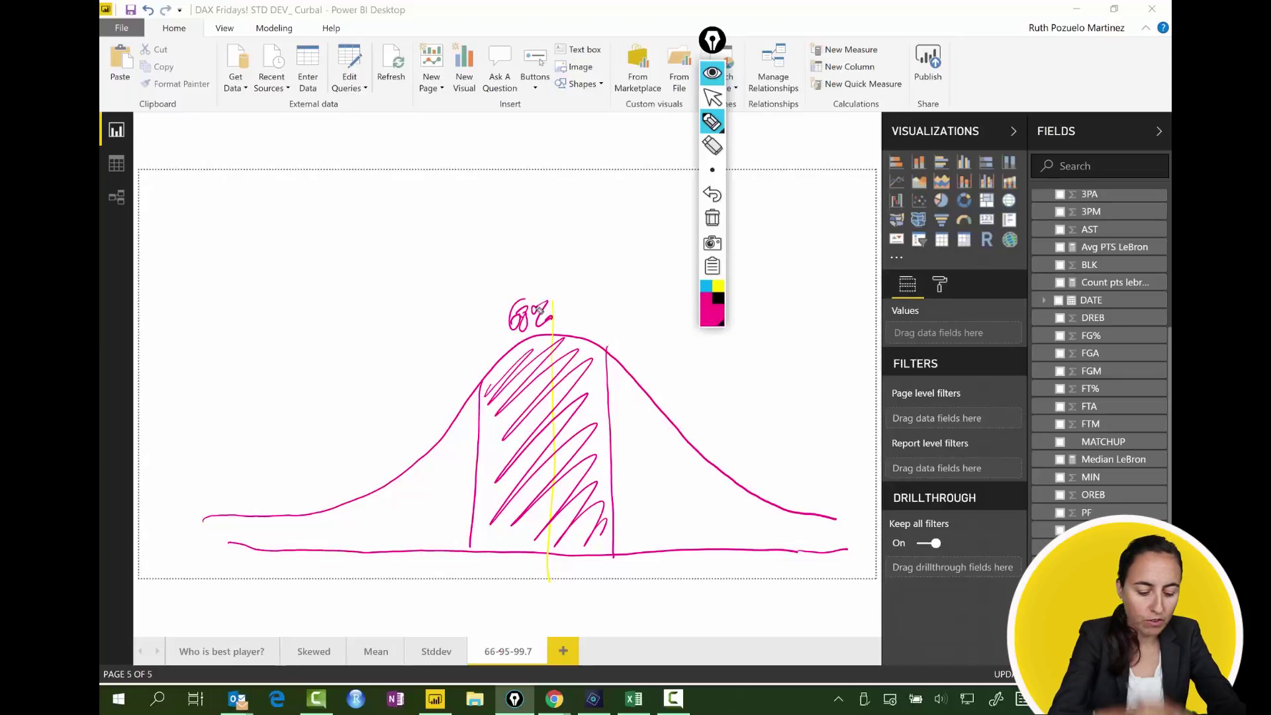
drag(595, 576, 631, 561)
mouse_move(466, 571)
mouse_down()
mouse_move(489, 576)
mouse_move(500, 558)
mouse_up()
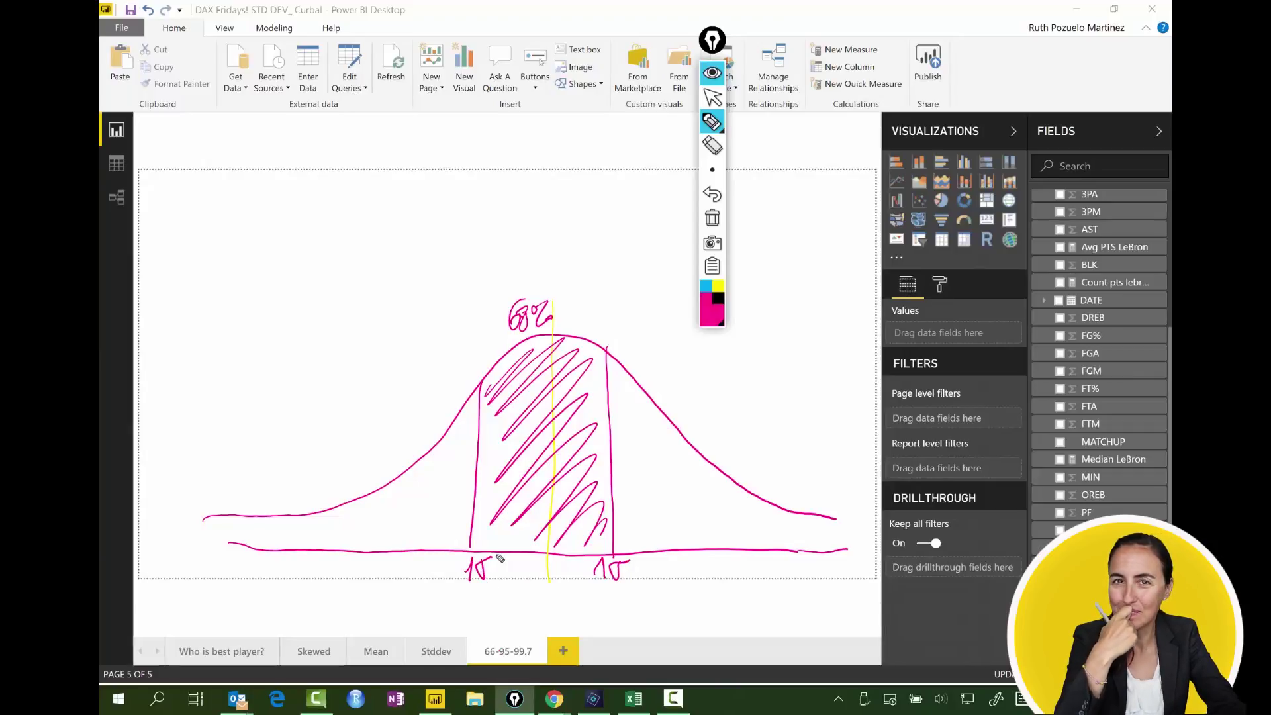
Step: Draw a yellow 2σ bracket around the curve labelled 95
click(718, 286)
drag(666, 415, 676, 555)
drag(412, 547, 429, 283)
mouse_move(667, 416)
mouse_down()
mouse_move(662, 233)
mouse_move(420, 232)
mouse_move(433, 243)
mouse_up()
drag(542, 209, 550, 220)
Step: Draw a wider black arrowed 3σ bracket labelled 99.7
click(719, 305)
drag(755, 549, 780, 202)
mouse_move(259, 545)
mouse_down()
mouse_move(291, 272)
mouse_move(342, 189)
mouse_move(748, 189)
mouse_move(772, 205)
mouse_up()
mouse_move(341, 191)
mouse_down()
mouse_move(334, 175)
mouse_move(349, 193)
mouse_up()
mouse_move(599, 197)
mouse_down()
mouse_move(594, 213)
mouse_move(648, 210)
mouse_up()
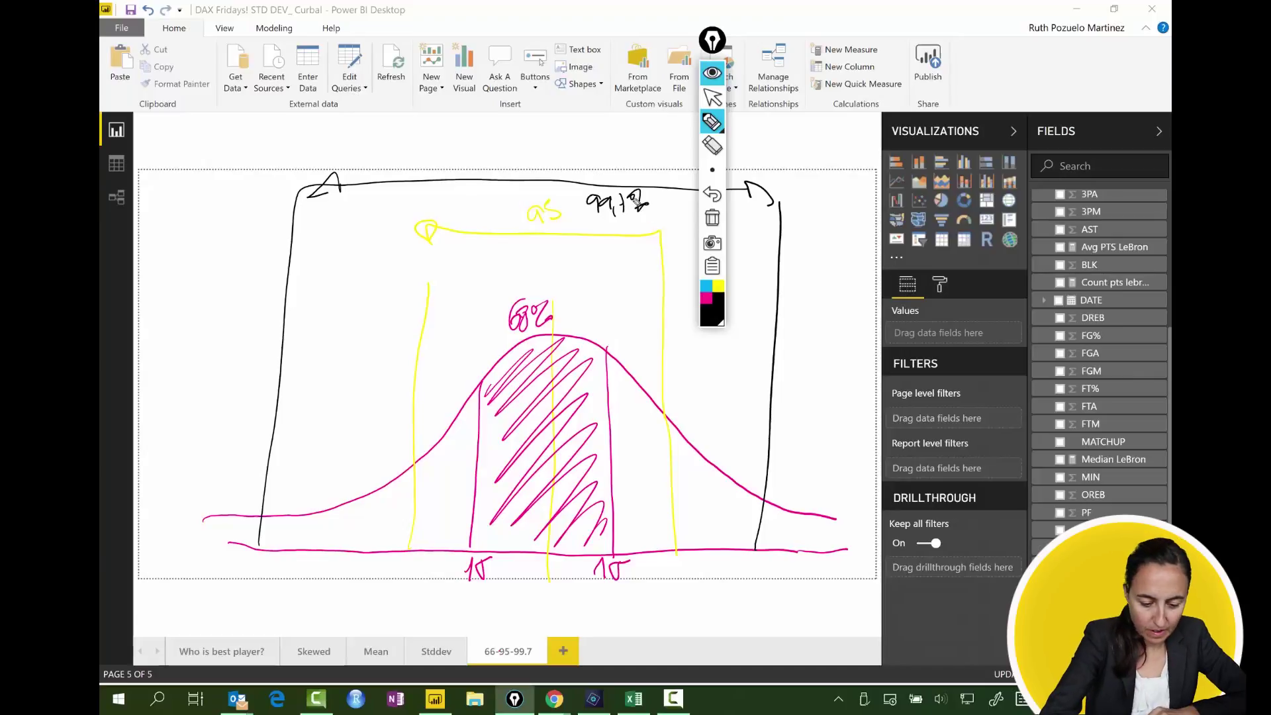
Step: Shade both tails in black and circle the 68% and 1σ labels
mouse_move(691, 468)
mouse_down()
mouse_move(743, 535)
mouse_move(777, 520)
mouse_up()
mouse_move(270, 523)
mouse_down()
mouse_move(259, 541)
mouse_move(368, 536)
mouse_move(400, 510)
mouse_move(405, 533)
mouse_up()
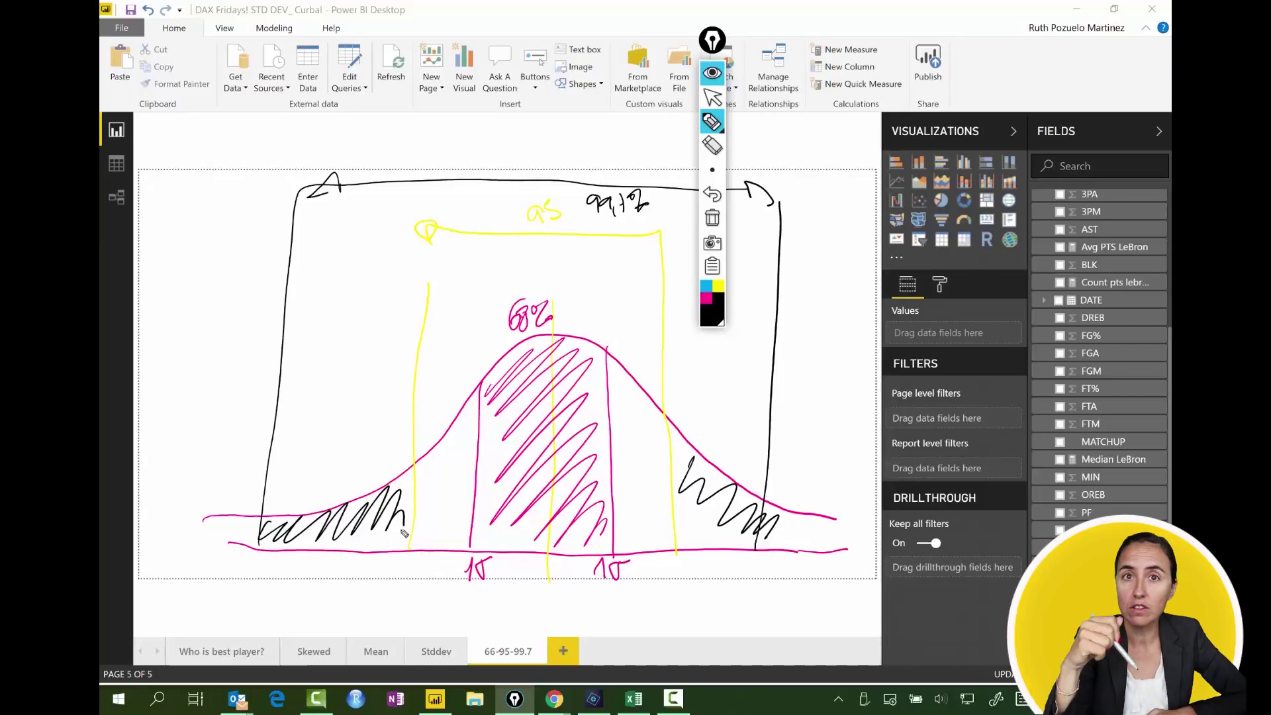
drag(523, 342, 564, 338)
mouse_move(623, 543)
mouse_down()
mouse_move(592, 575)
mouse_move(628, 551)
mouse_up()
drag(463, 563, 480, 544)
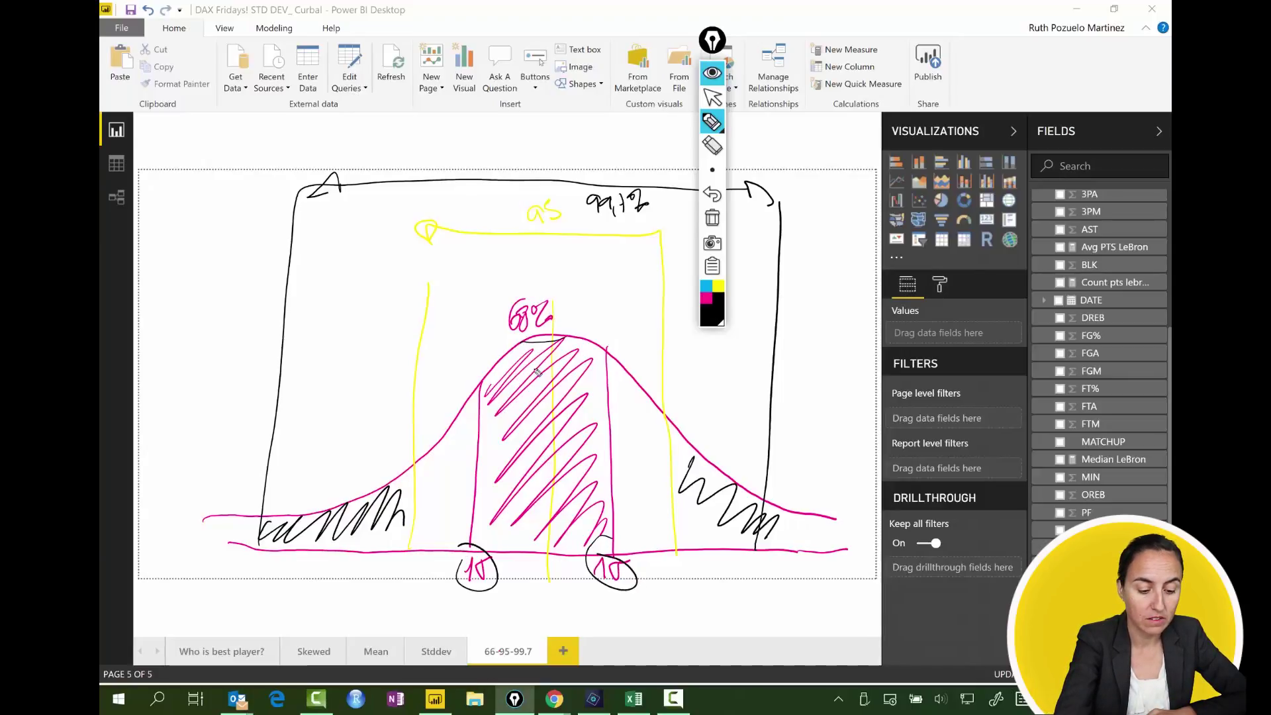
drag(509, 291, 513, 283)
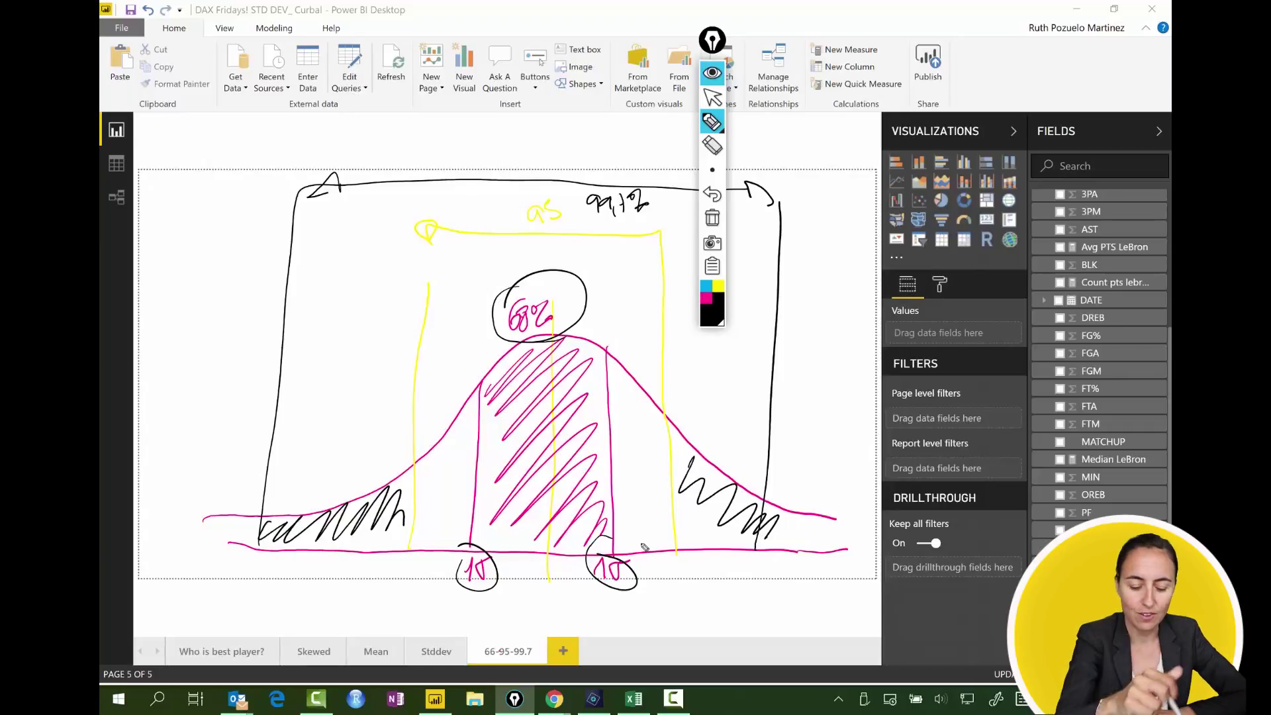
Step: Clear all pen ink from the 66-95-99.7 page and put away the pen toolbar
click(712, 219)
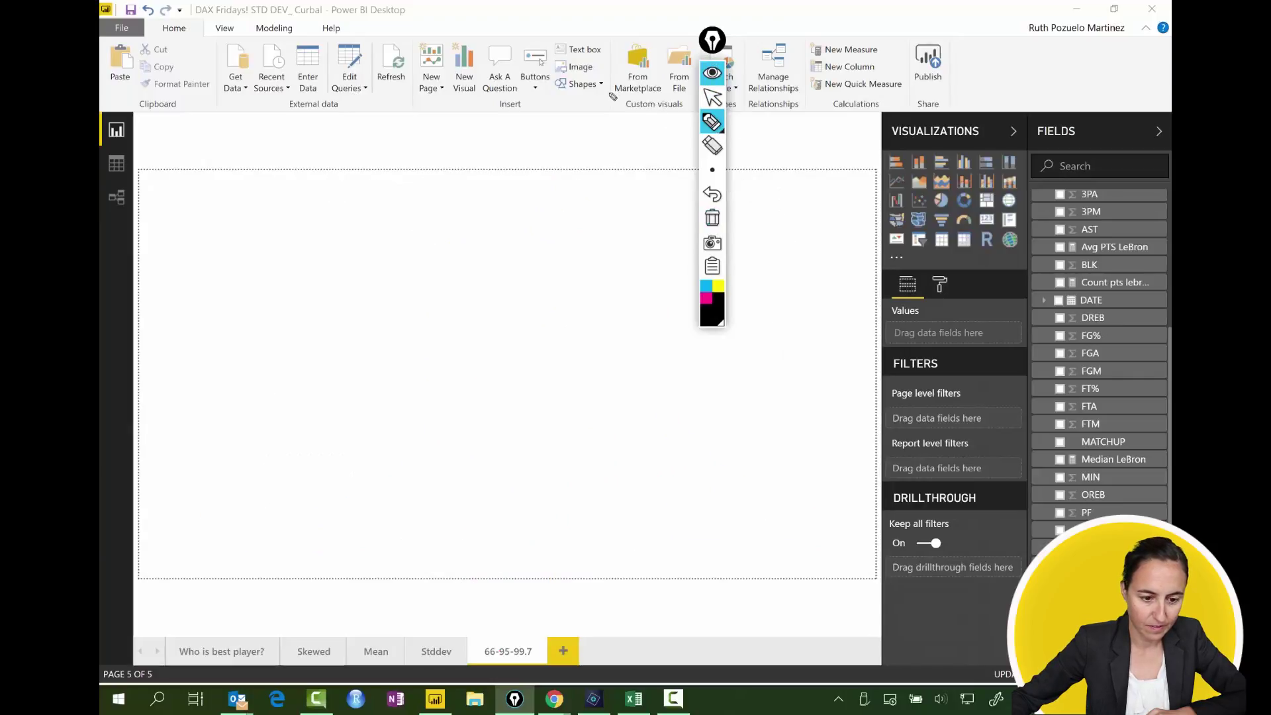
click(712, 73)
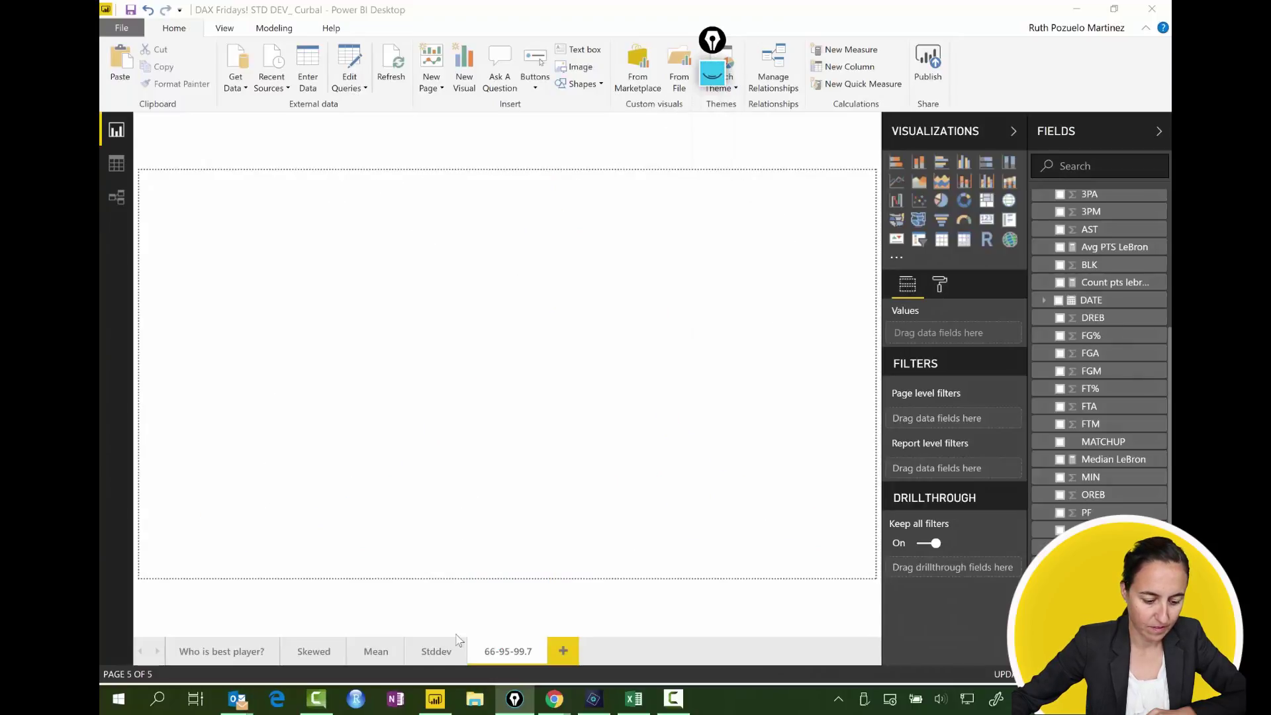
Step: On the Stddev page, view the Avg PTS LeBron formula behind the 34.55 mean card
click(440, 652)
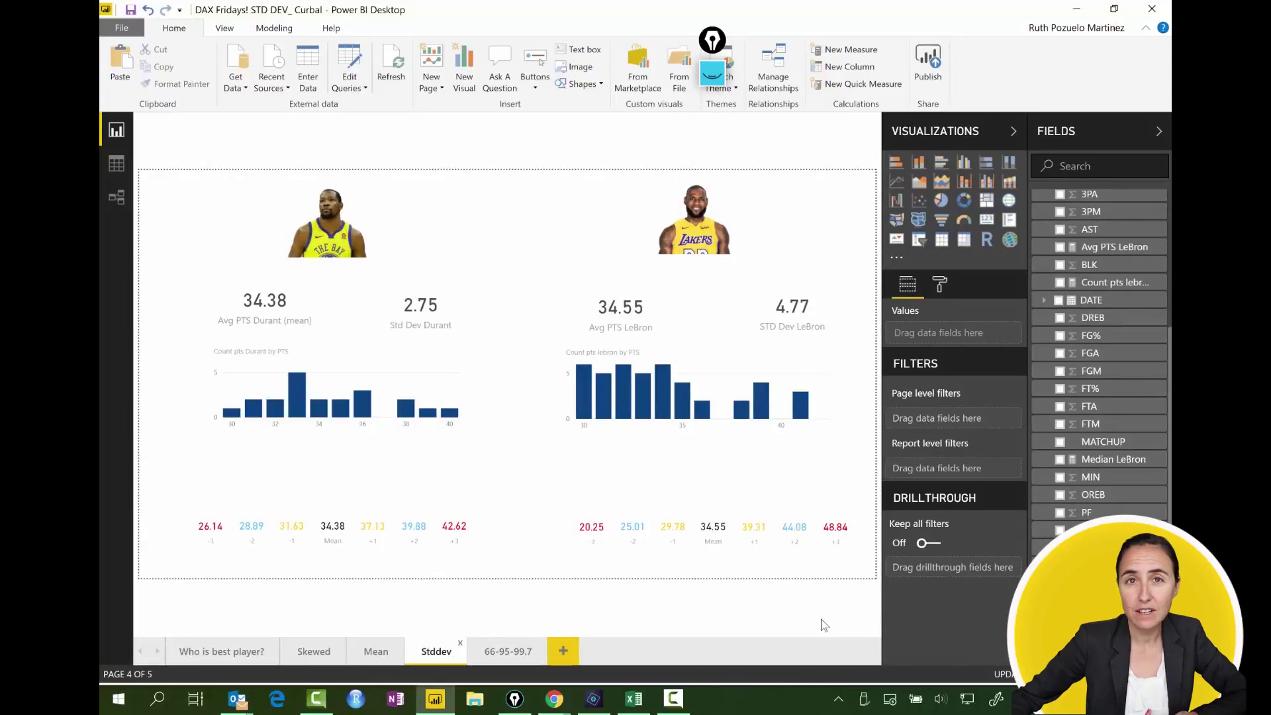
click(720, 545)
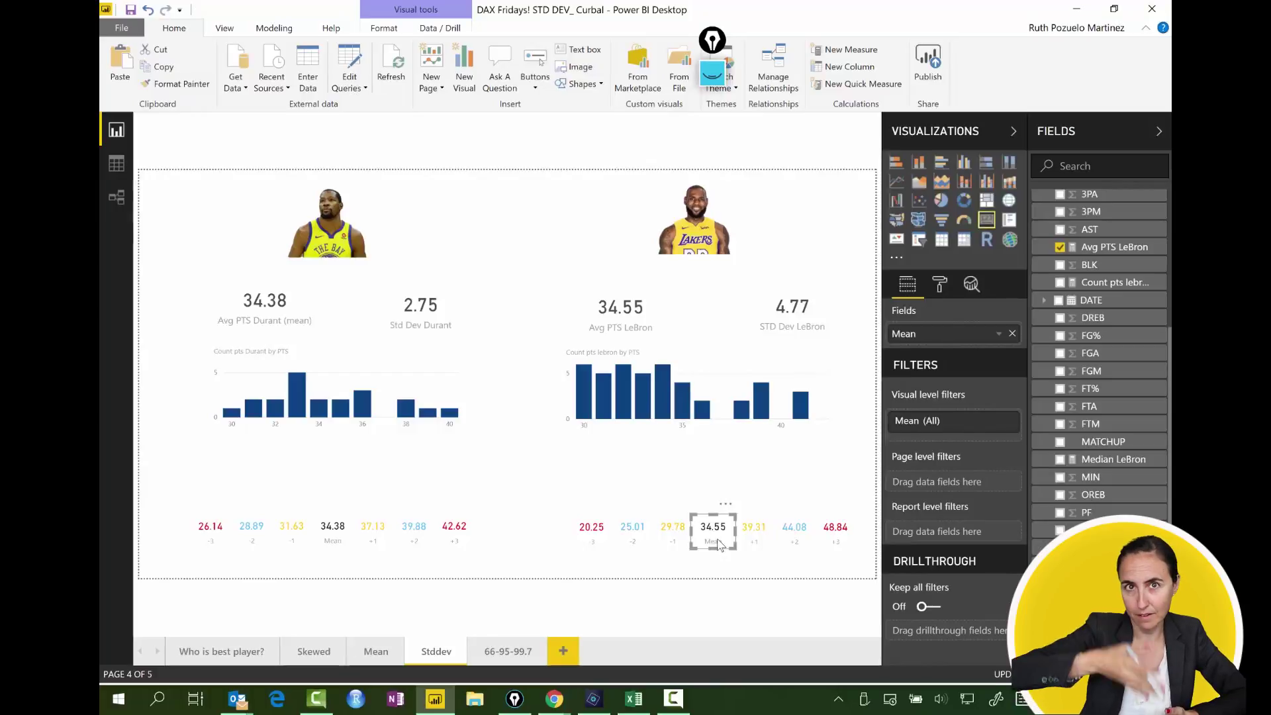
click(1112, 250)
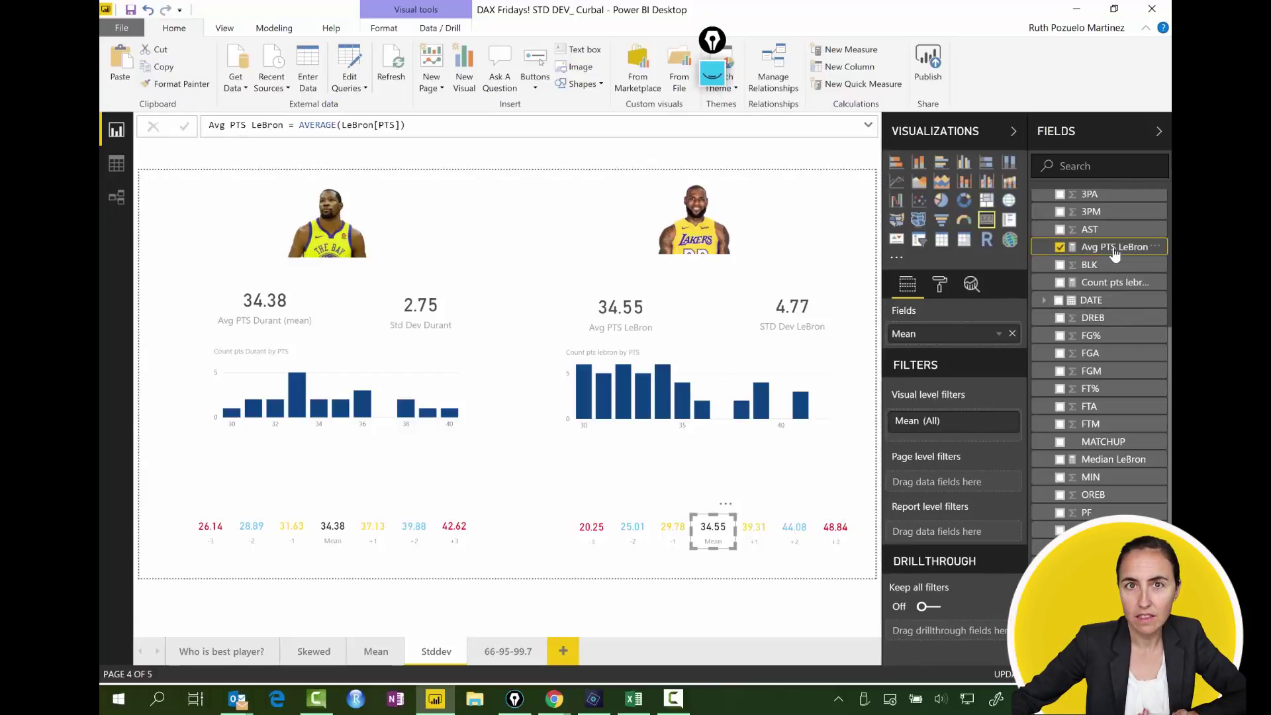
Step: Review the 1, 2, 3 and -3 STD LeBron formulas adding or subtracting std-dev multiples
click(764, 542)
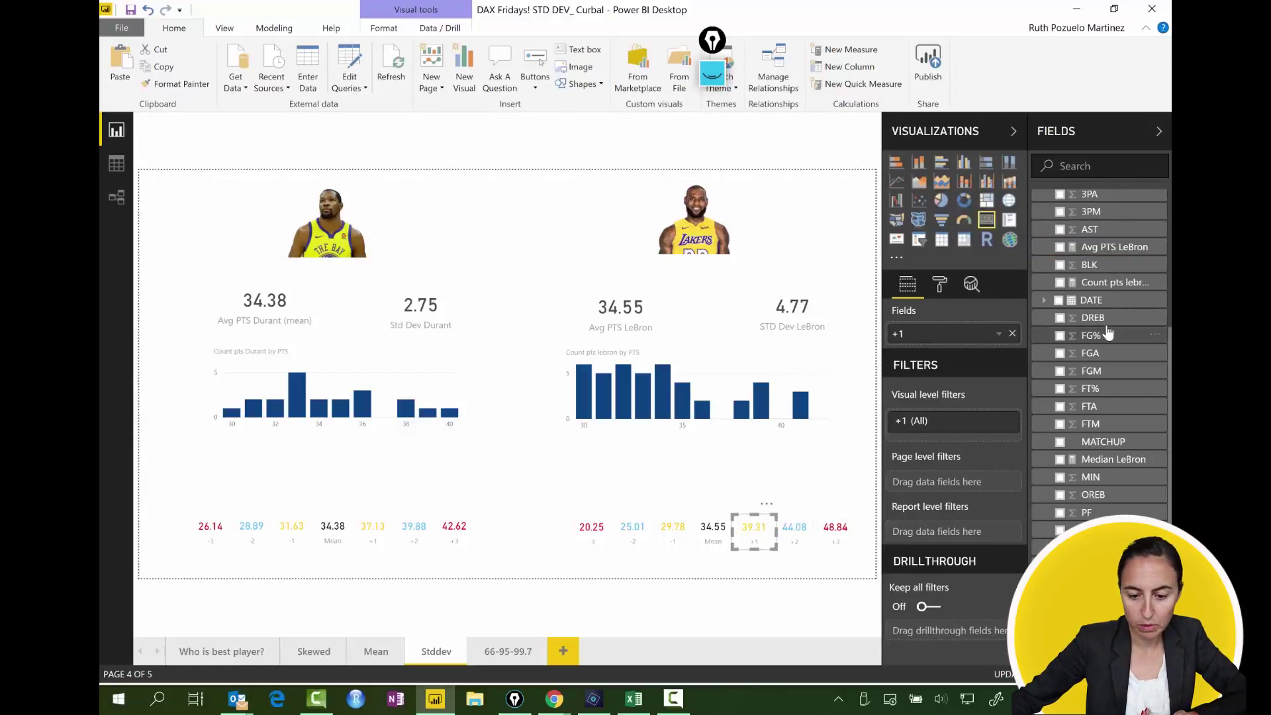
scroll(1107, 329, up, 3)
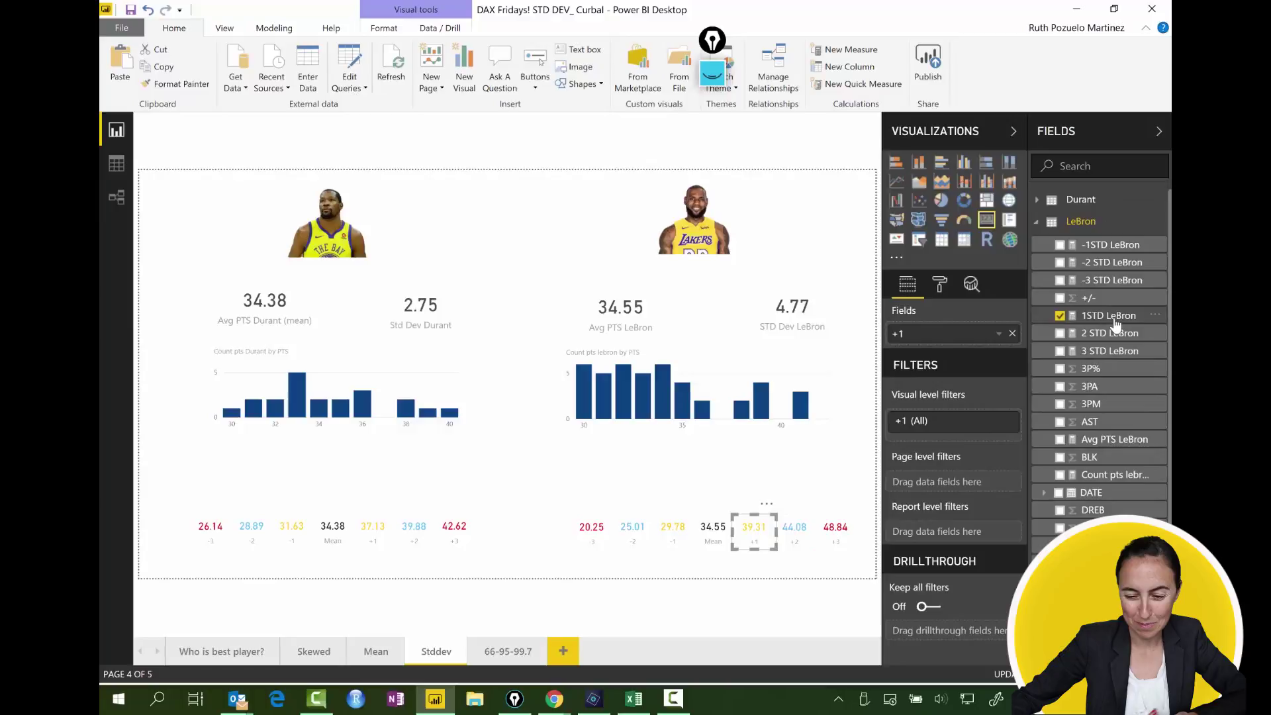
click(1115, 318)
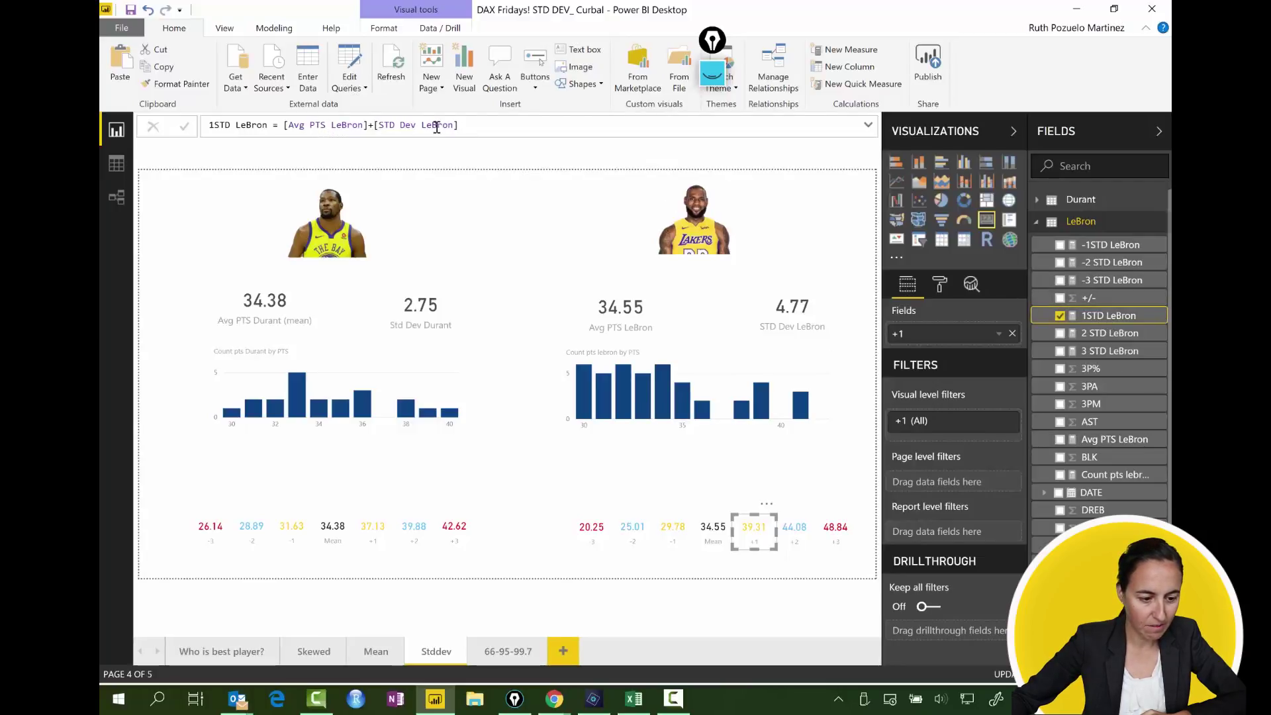
click(1117, 335)
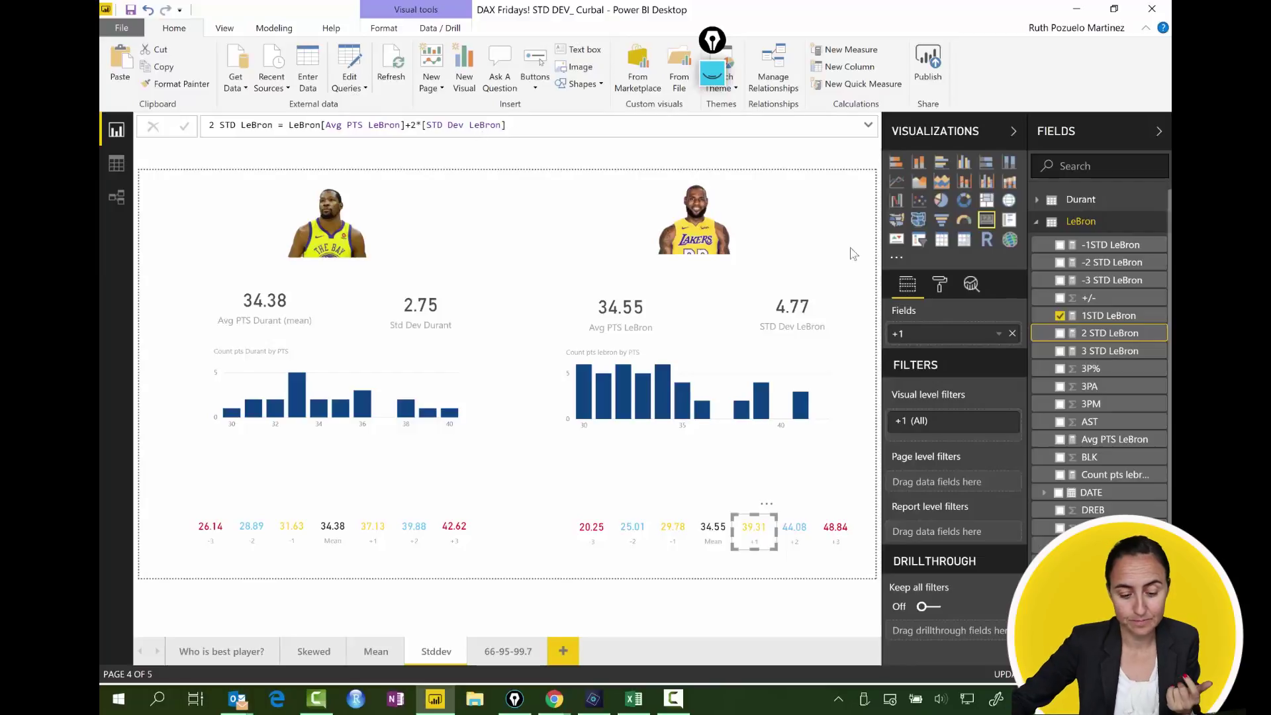
click(1111, 356)
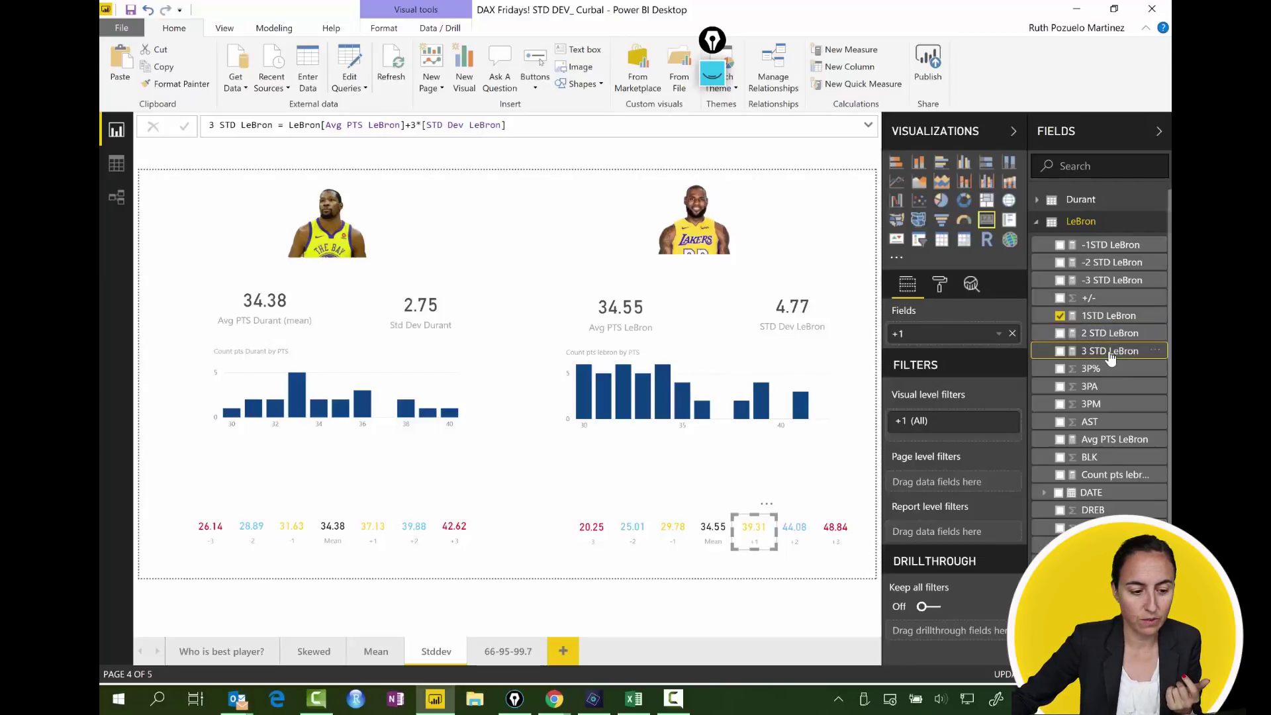
click(1118, 280)
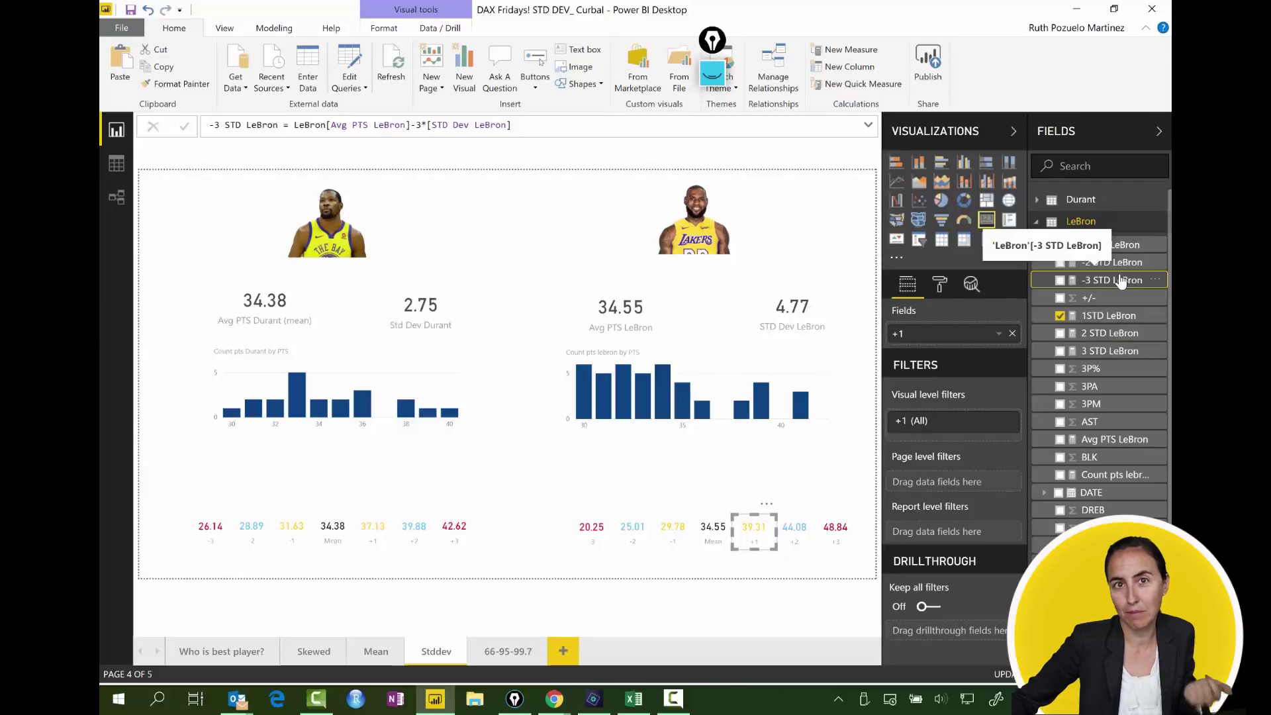
click(770, 614)
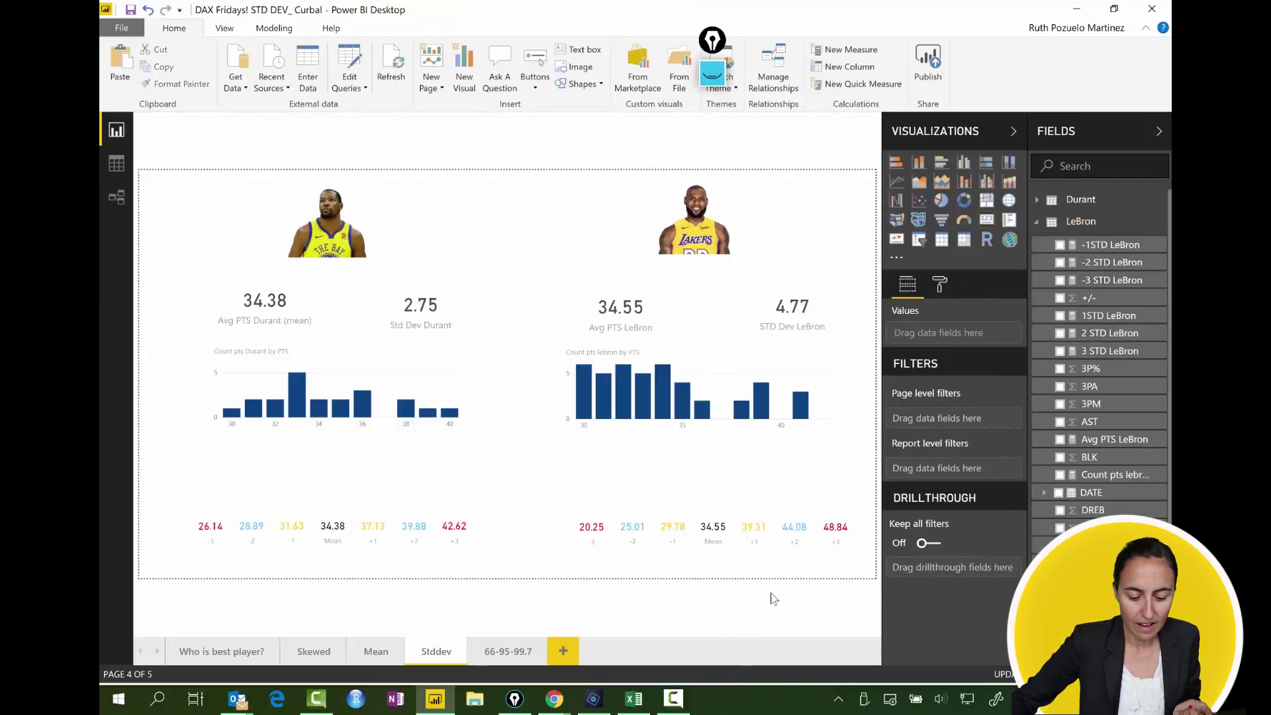
Step: In magenta ink, bracket LeBron's 29.78–39.31 ±1 SD range around the mean and write 10pts
click(714, 74)
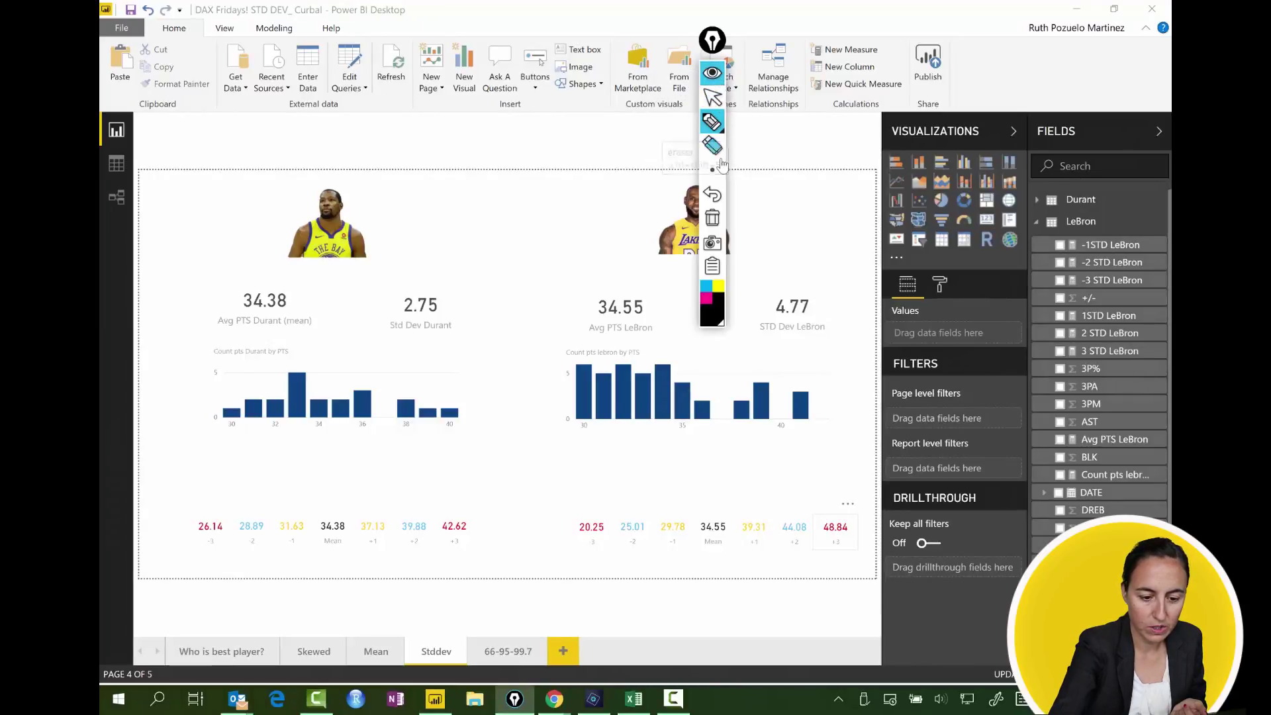
click(708, 297)
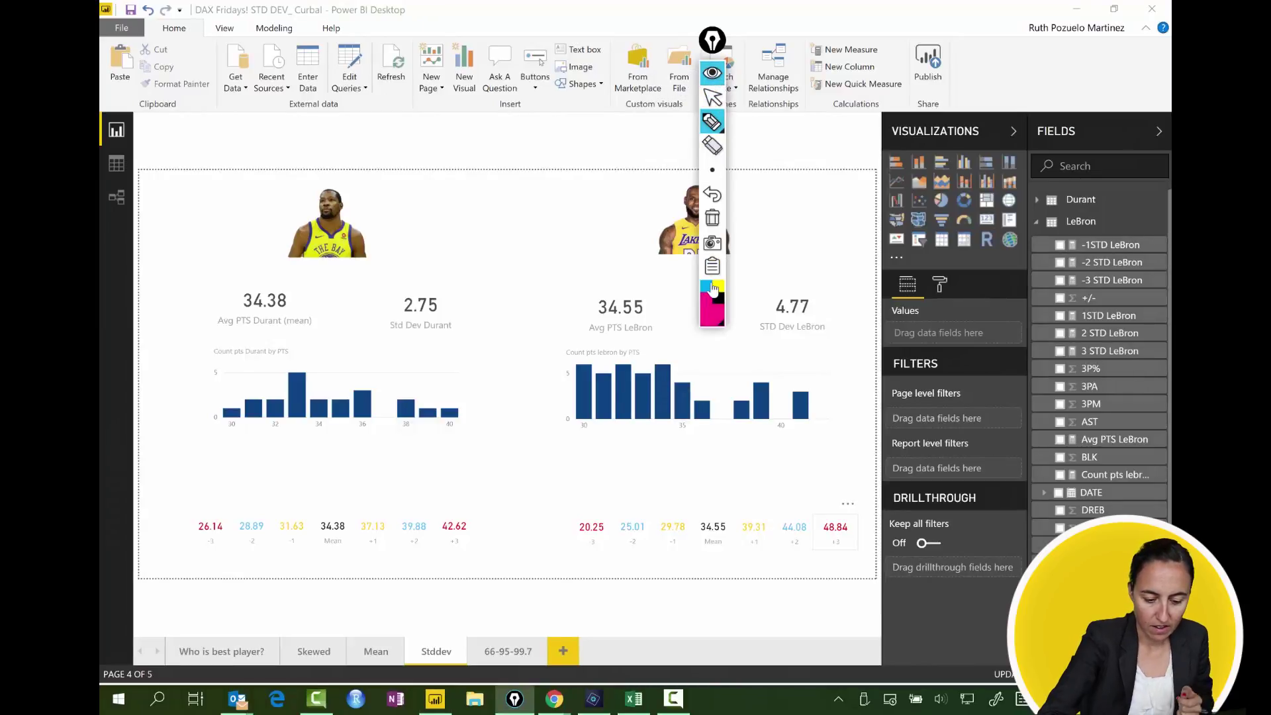
drag(653, 501, 658, 573)
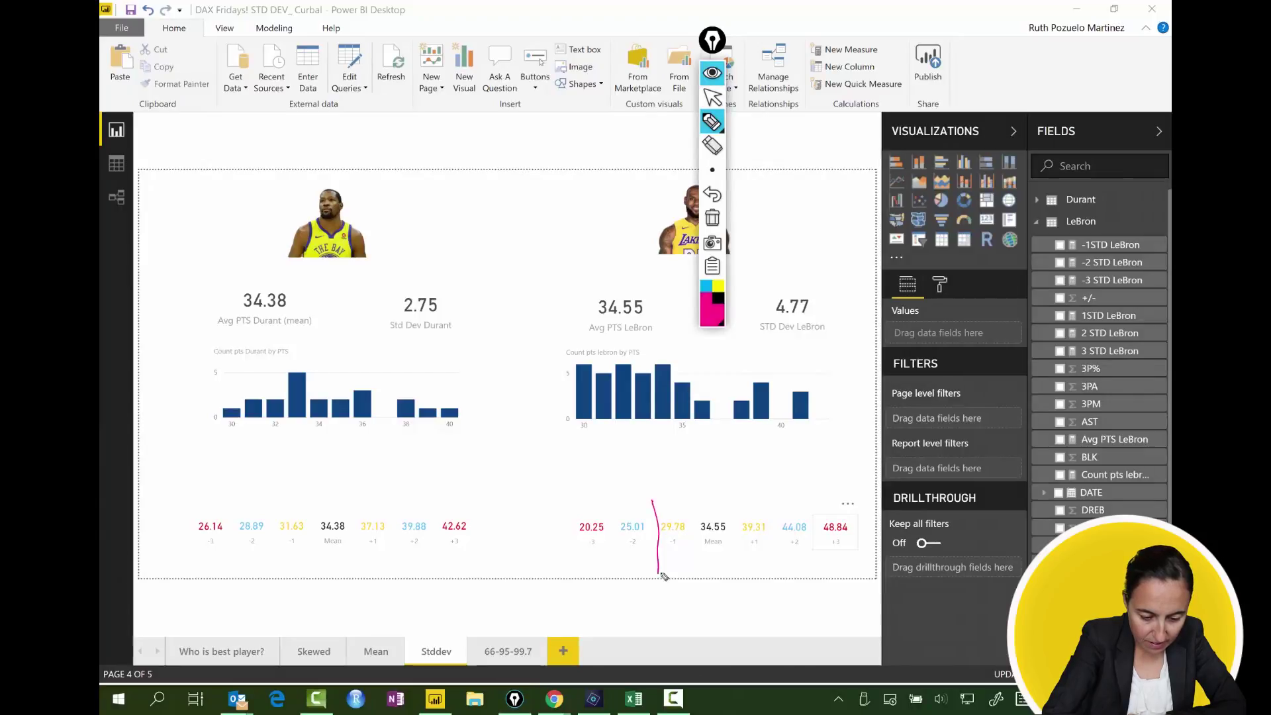
drag(716, 474, 719, 580)
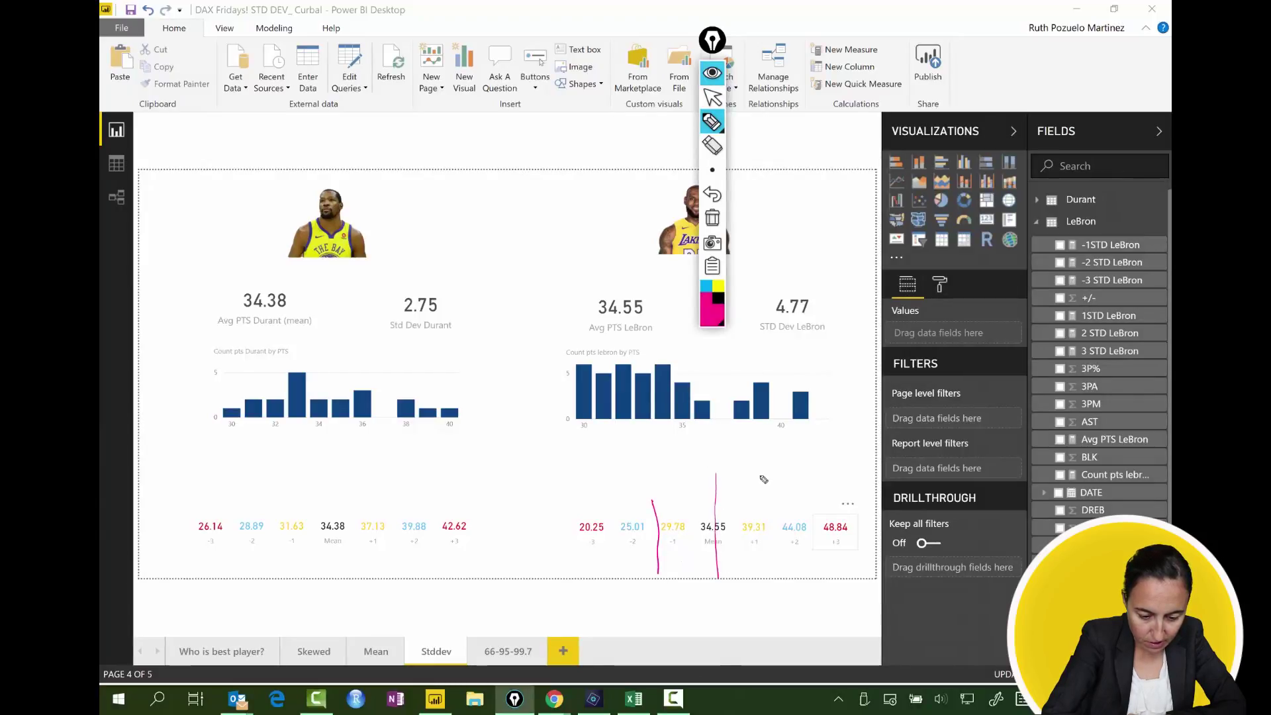
drag(773, 481, 777, 575)
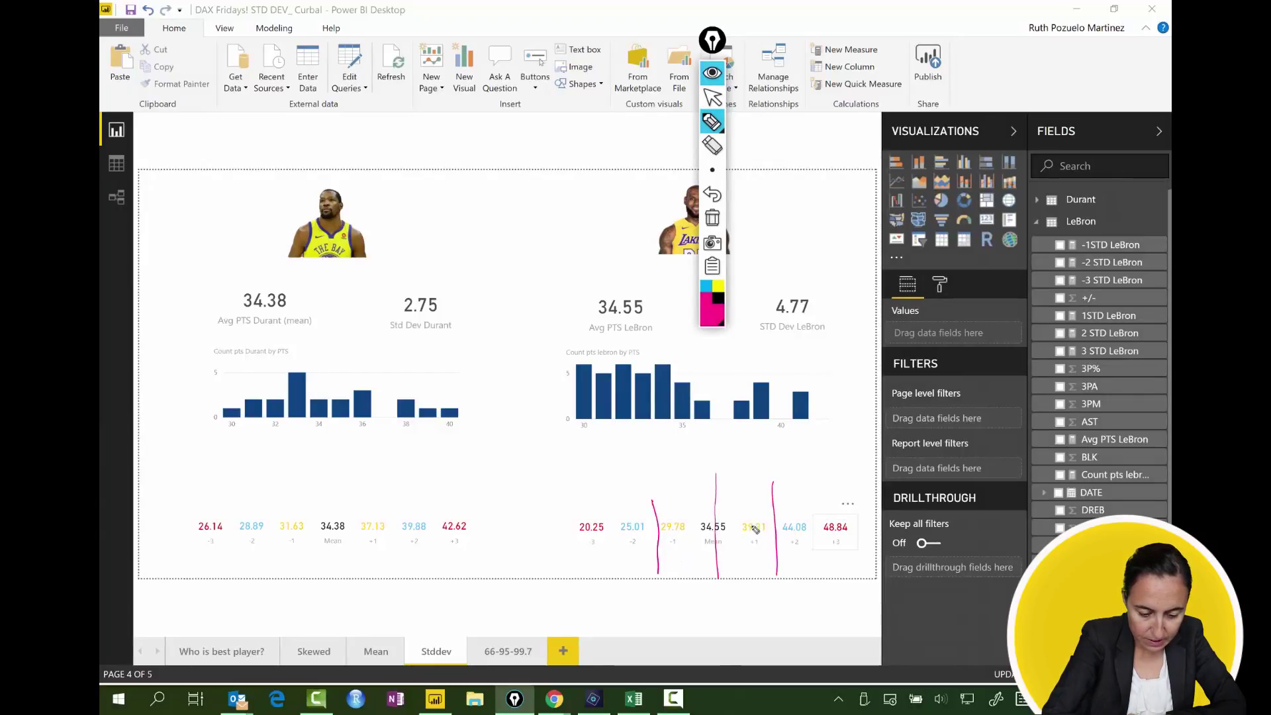
drag(676, 536, 674, 534)
drag(755, 542, 753, 540)
mouse_move(698, 601)
mouse_down()
mouse_move(702, 611)
mouse_move(718, 596)
mouse_move(733, 624)
mouse_move(748, 614)
mouse_up()
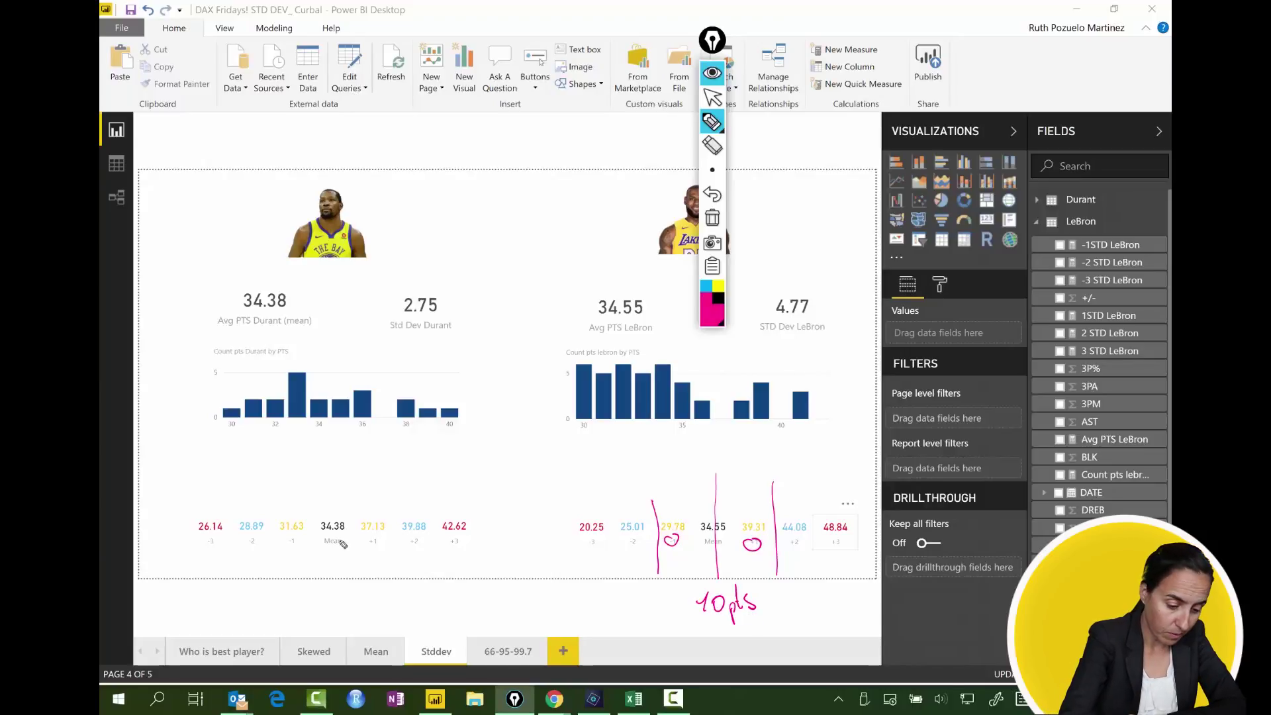
Step: Bracket Durant's ±1 SD range around his 34.38 mean and write 6pts beneath
drag(335, 487, 327, 566)
drag(273, 491, 269, 573)
drag(399, 490, 399, 576)
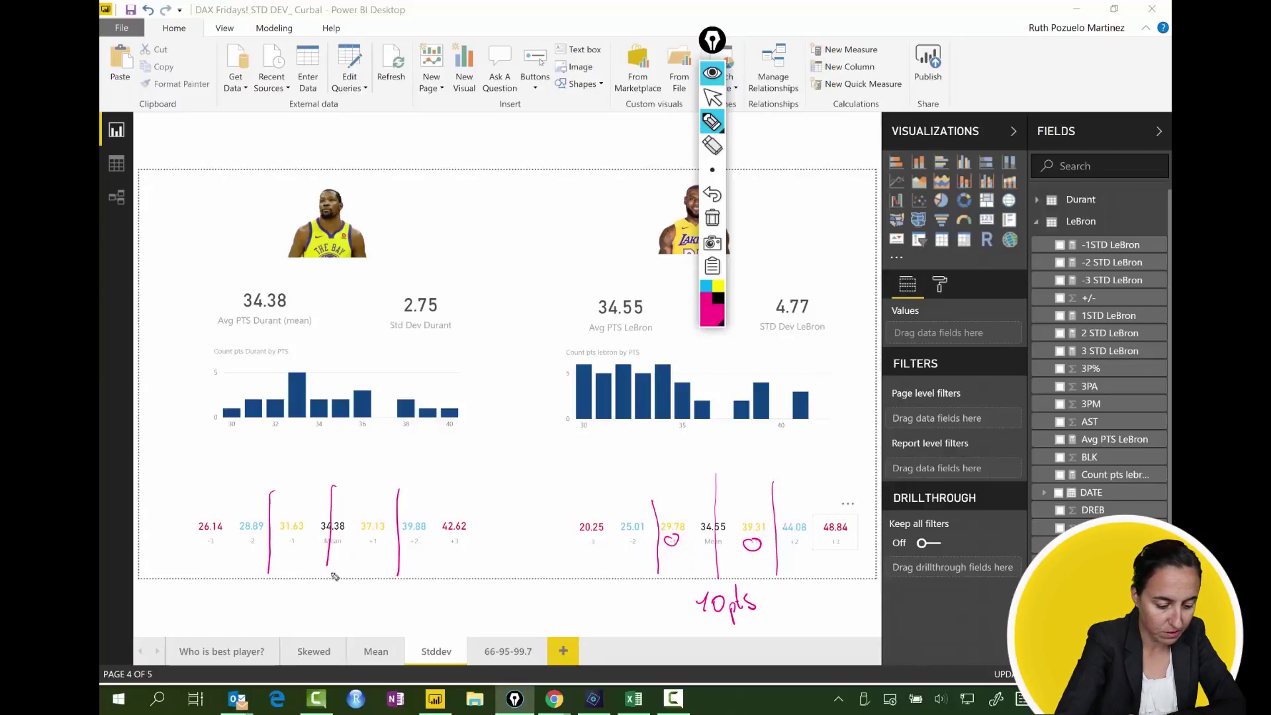
mouse_move(328, 588)
mouse_down()
mouse_move(317, 602)
mouse_move(339, 604)
mouse_move(349, 586)
mouse_move(351, 601)
mouse_up()
drag(330, 589, 341, 586)
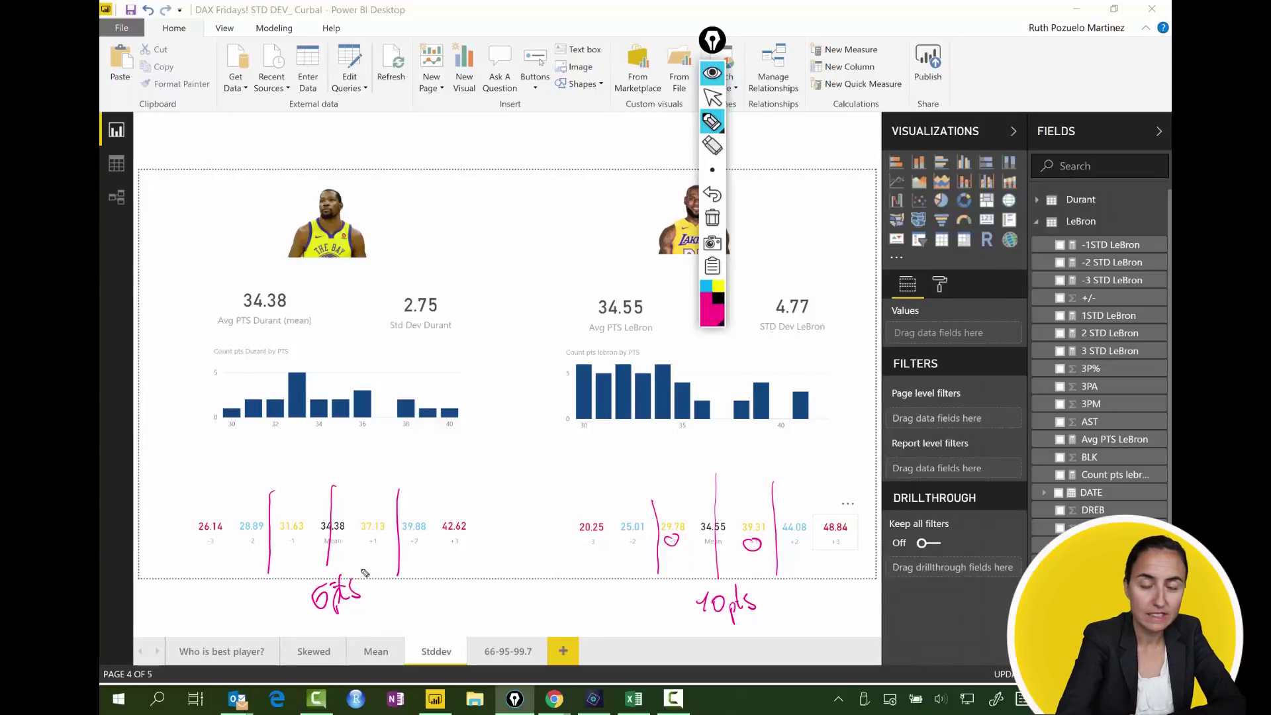
Step: Circle 6pts and sketch baselines and bell curves over Durant's and LeBron's histograms
mouse_move(363, 574)
mouse_down()
mouse_move(309, 619)
mouse_move(350, 564)
mouse_up()
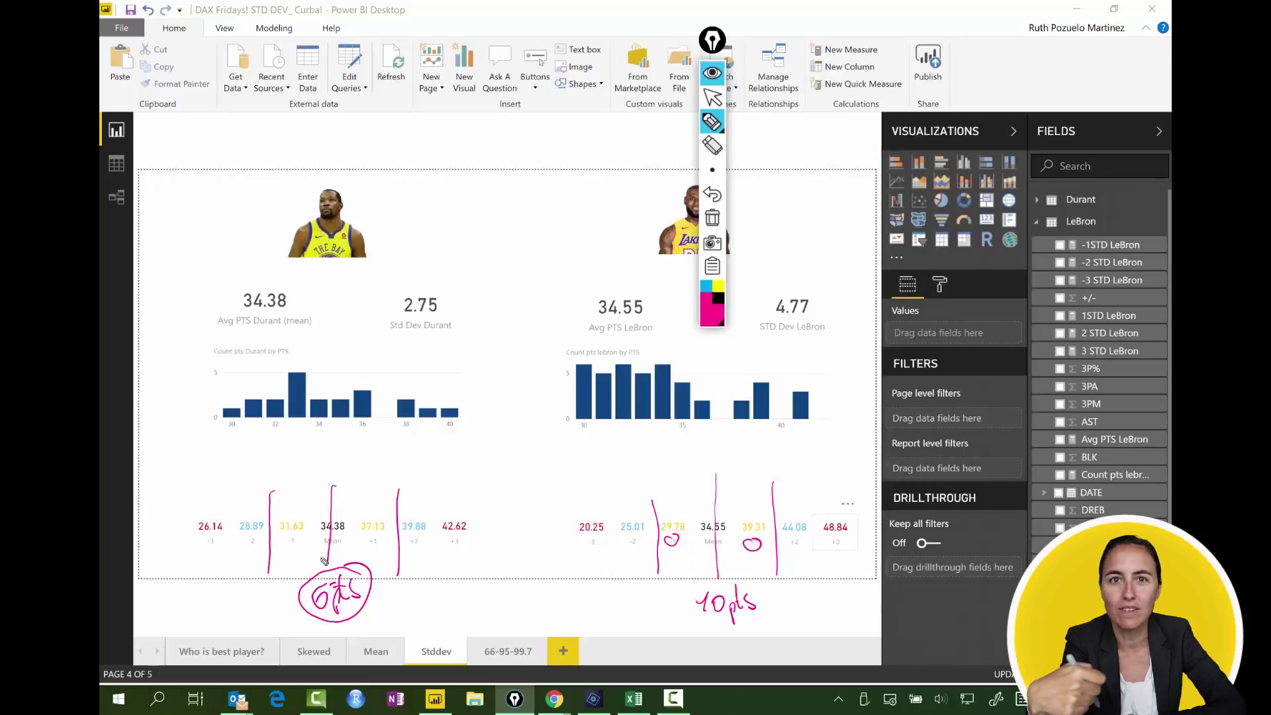
drag(181, 505, 506, 504)
mouse_move(189, 490)
mouse_down()
mouse_move(269, 488)
mouse_move(308, 468)
mouse_move(371, 398)
mouse_move(407, 471)
mouse_move(481, 490)
mouse_up()
mouse_move(275, 490)
mouse_down()
mouse_move(368, 401)
mouse_move(391, 443)
mouse_up()
drag(568, 494, 858, 491)
mouse_move(553, 491)
mouse_down()
mouse_move(659, 416)
mouse_move(749, 420)
mouse_move(874, 488)
mouse_up()
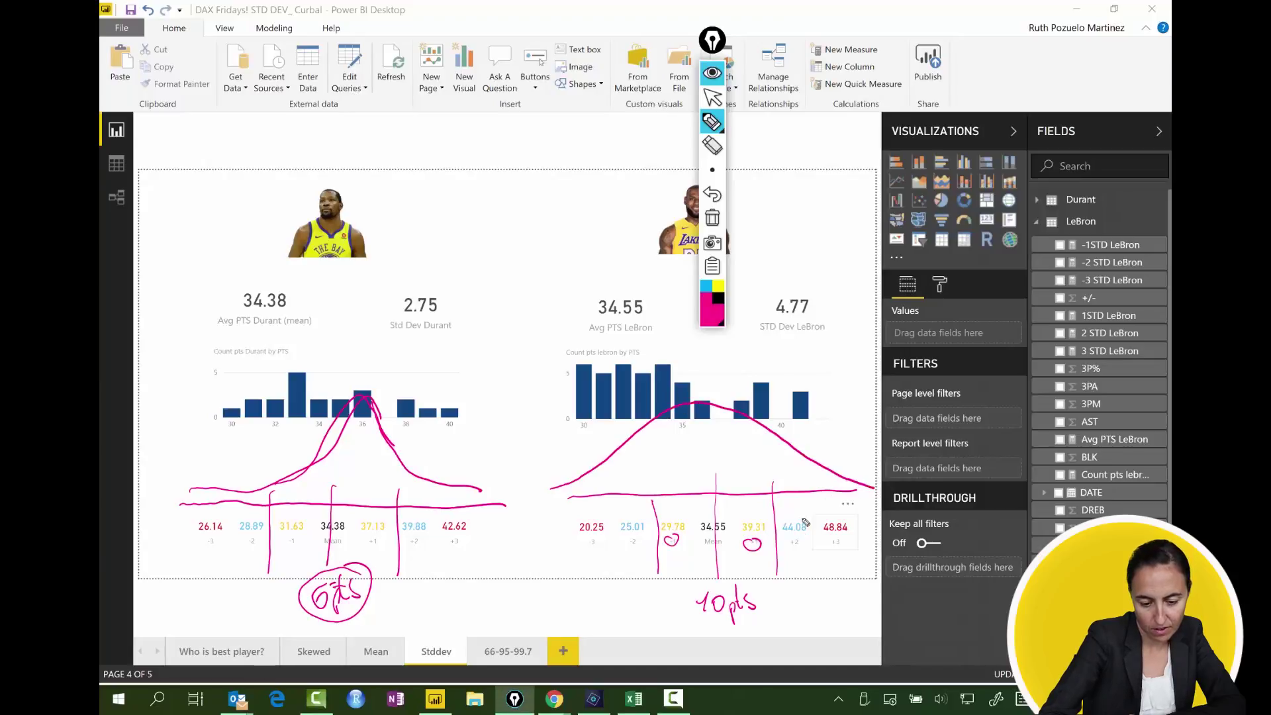
Step: Mark and hatch the tails of both curves, redrawing Durant's narrower curve more clearly
drag(773, 415, 768, 490)
drag(809, 432, 811, 503)
drag(773, 445, 803, 485)
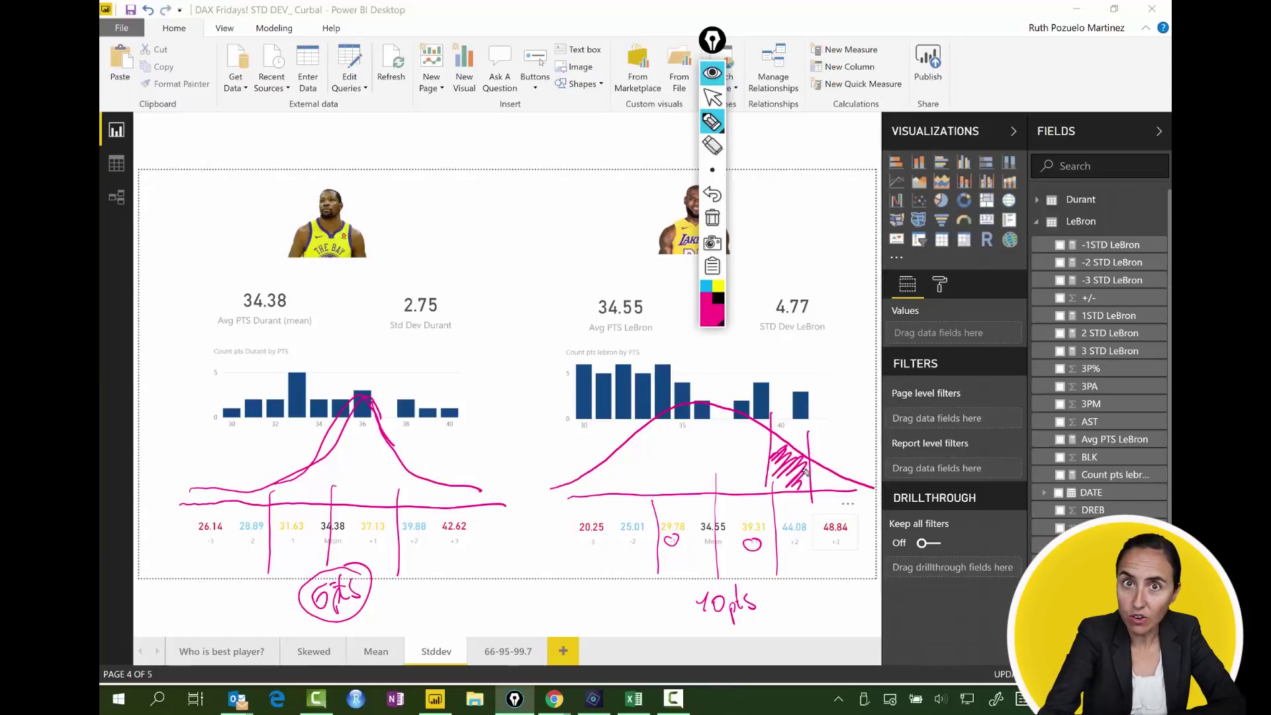
mouse_move(638, 402)
mouse_down()
mouse_move(642, 490)
mouse_move(629, 480)
mouse_move(647, 488)
mouse_up()
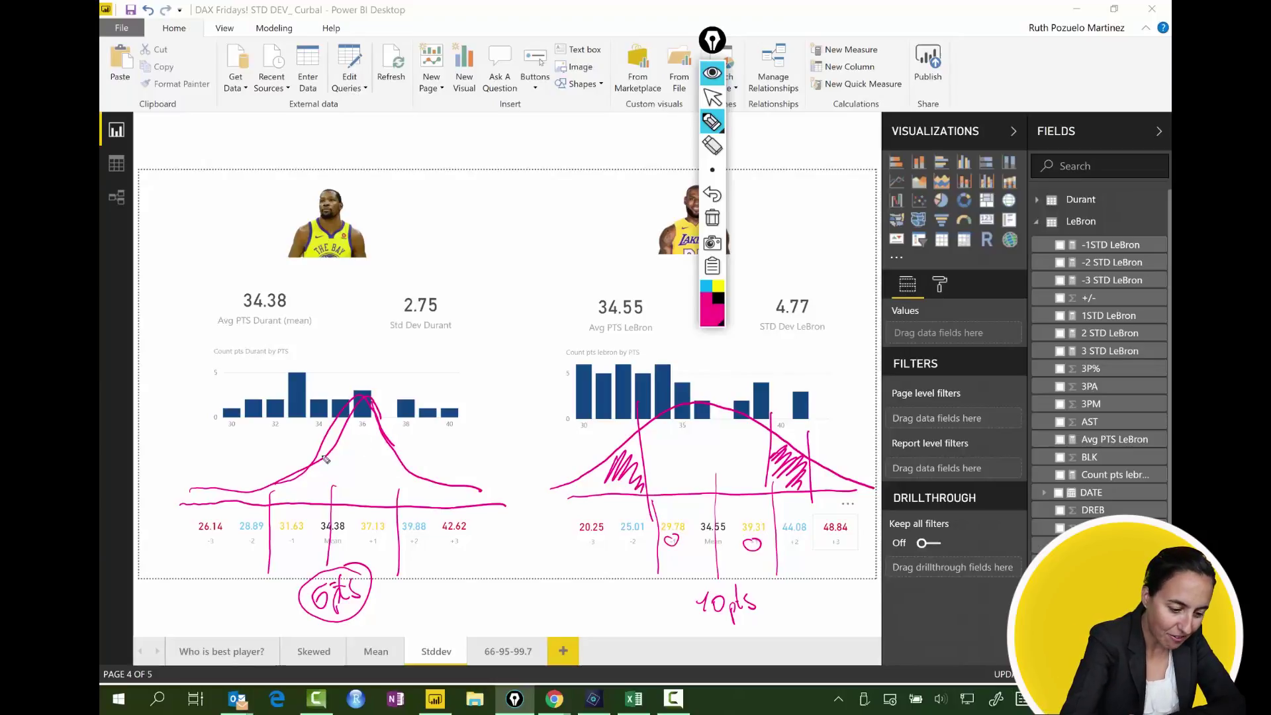
mouse_move(432, 478)
mouse_down()
mouse_move(432, 502)
mouse_move(405, 497)
mouse_move(434, 489)
mouse_up()
mouse_move(244, 507)
mouse_down()
mouse_move(270, 489)
mouse_move(232, 504)
mouse_move(232, 537)
mouse_up()
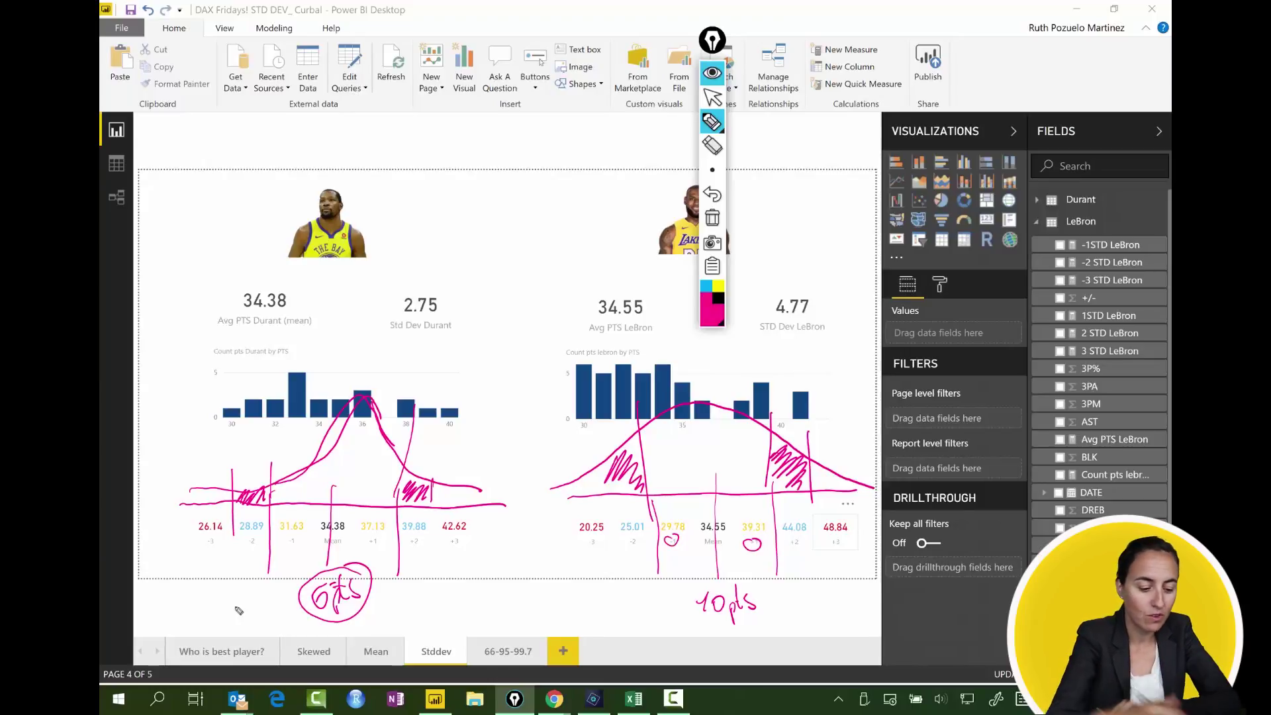
mouse_move(277, 490)
mouse_down()
mouse_move(331, 421)
mouse_move(373, 399)
mouse_move(403, 462)
mouse_move(346, 407)
mouse_move(304, 470)
mouse_move(325, 433)
mouse_move(371, 415)
mouse_move(403, 471)
mouse_move(372, 415)
mouse_move(323, 434)
mouse_move(318, 477)
mouse_up()
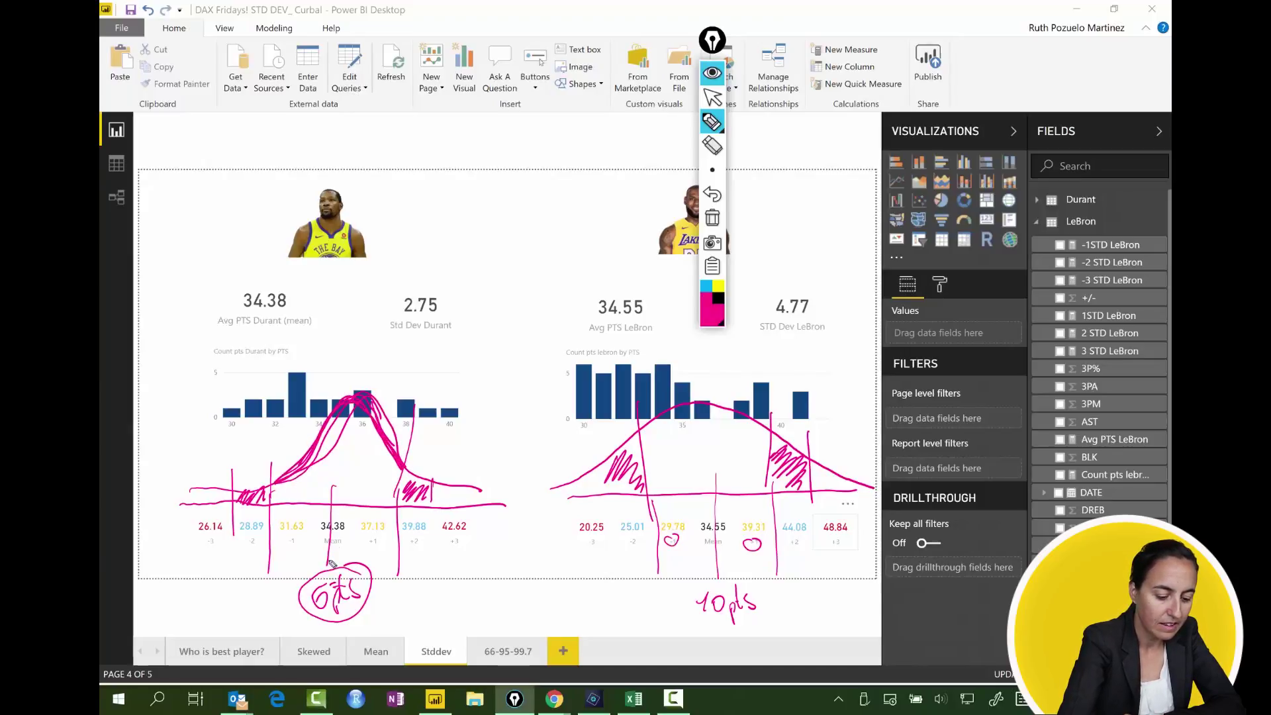